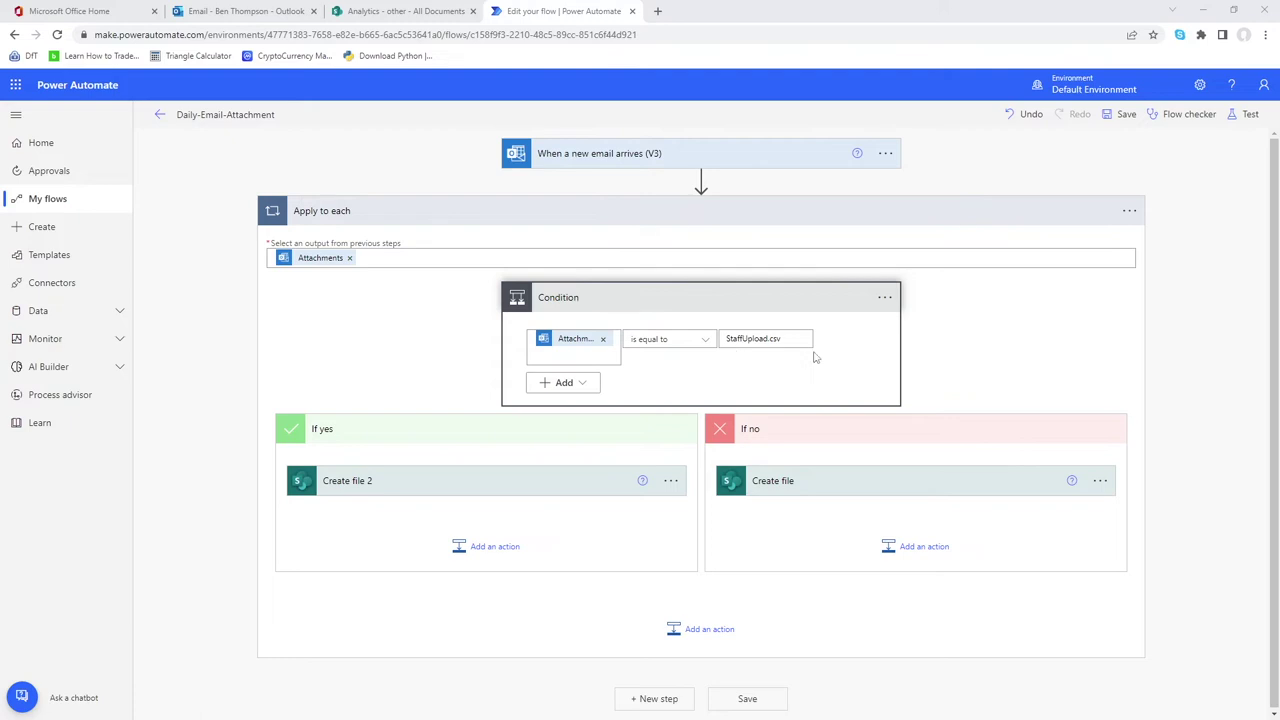
# - Expand Create file 2 and Create file in the condition's two branches and review their SharePoint settings
pyautogui.click(550, 479)
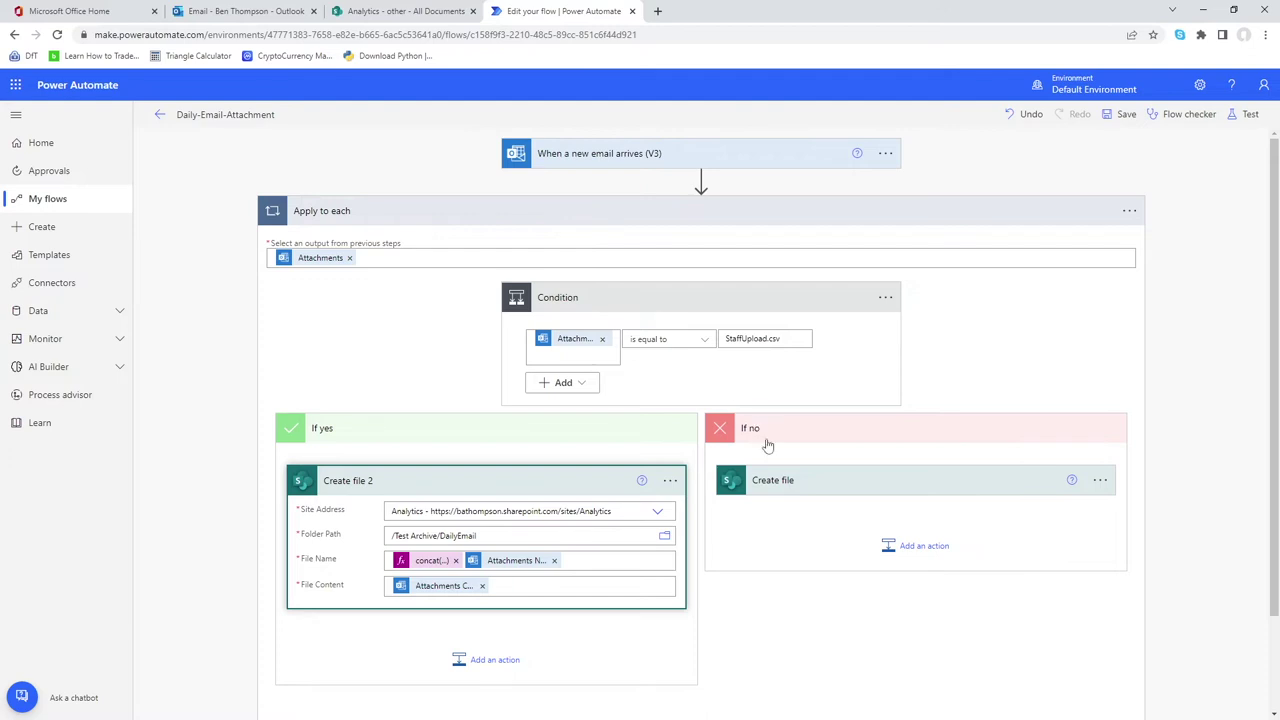
pyautogui.click(784, 481)
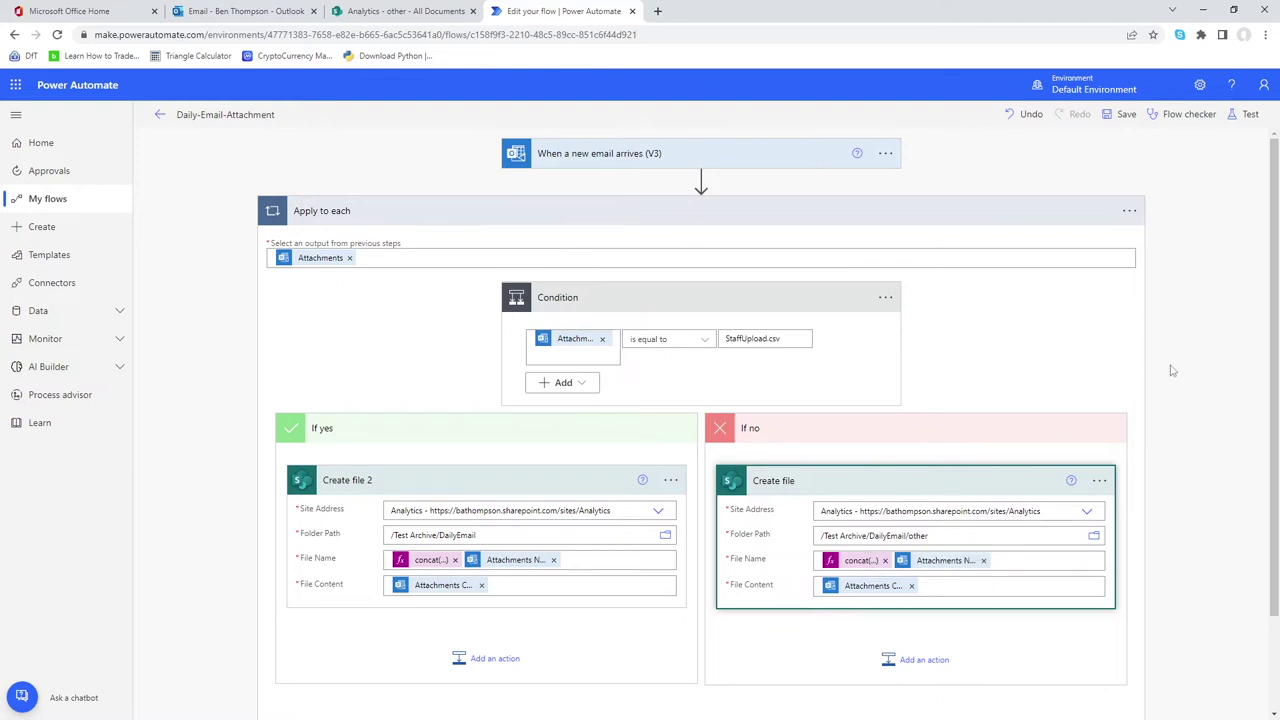
pyautogui.scroll(-1, 1173, 365)
pyautogui.scroll(-1, 1173, 365)
pyautogui.scroll(2, 1173, 365)
# - Switch to Outlook, expand the Inbox to check its StaffUpload subfolder, and return to the flow in Power Automate
pyautogui.click(218, 10)
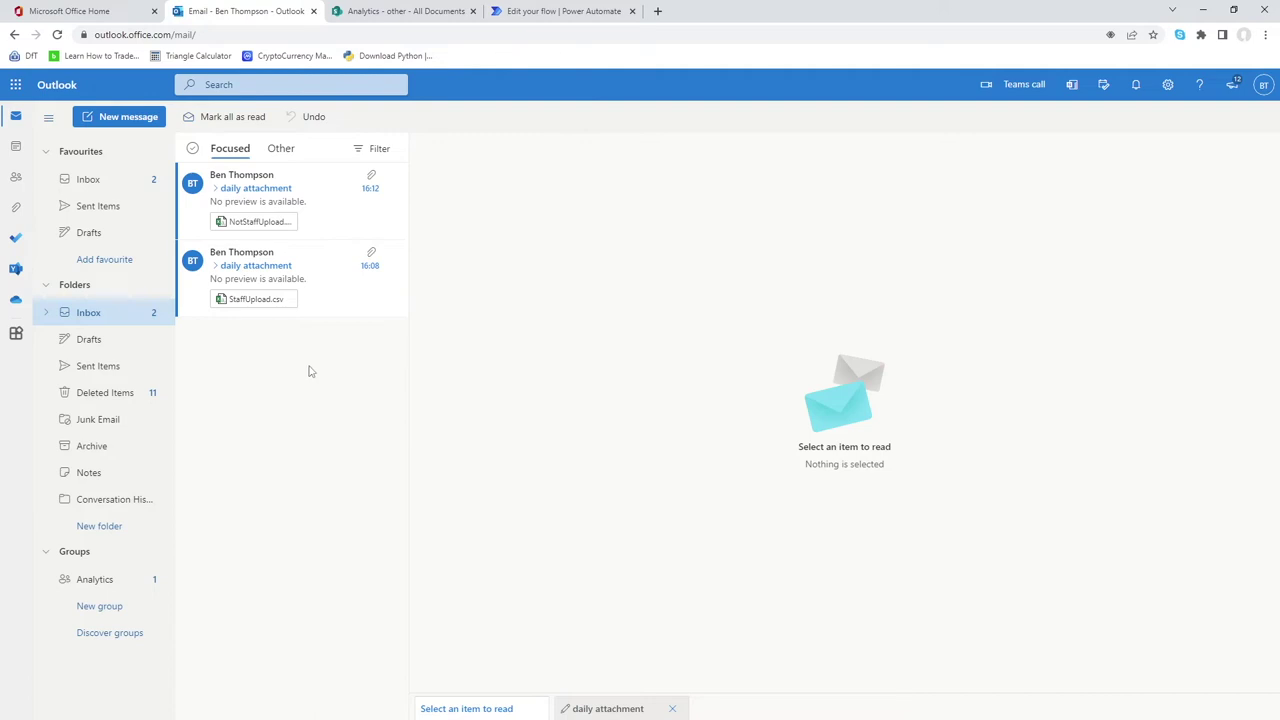
pyautogui.click(46, 316)
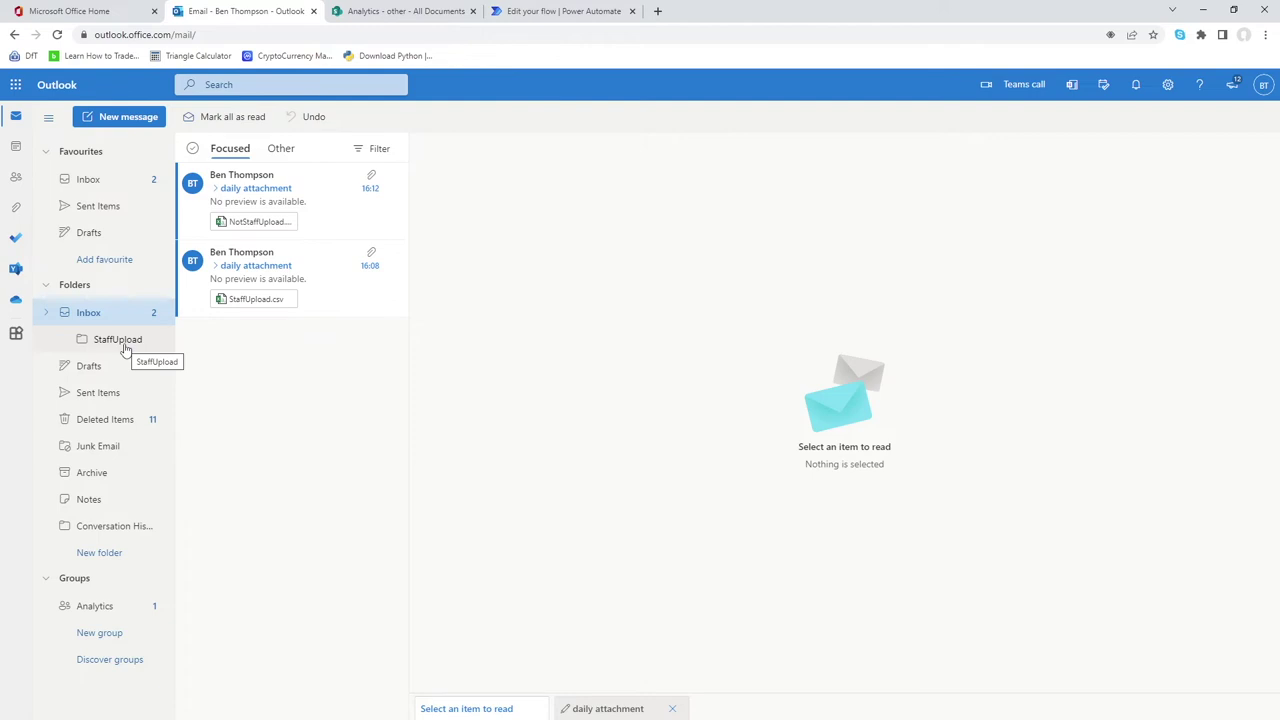
pyautogui.click(531, 15)
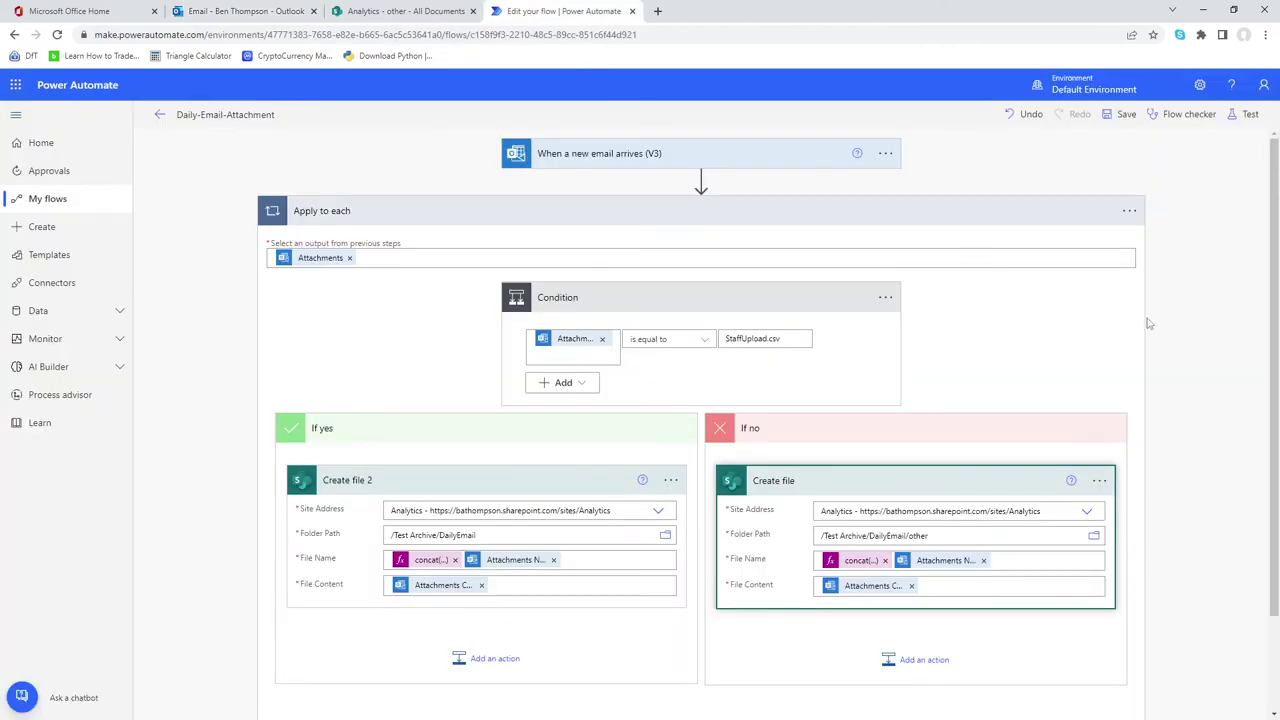
# - Add a Move email (V2) action from Office 365 Outlook after Apply to each and select another connection for it
pyautogui.scroll(-2, 1149, 323)
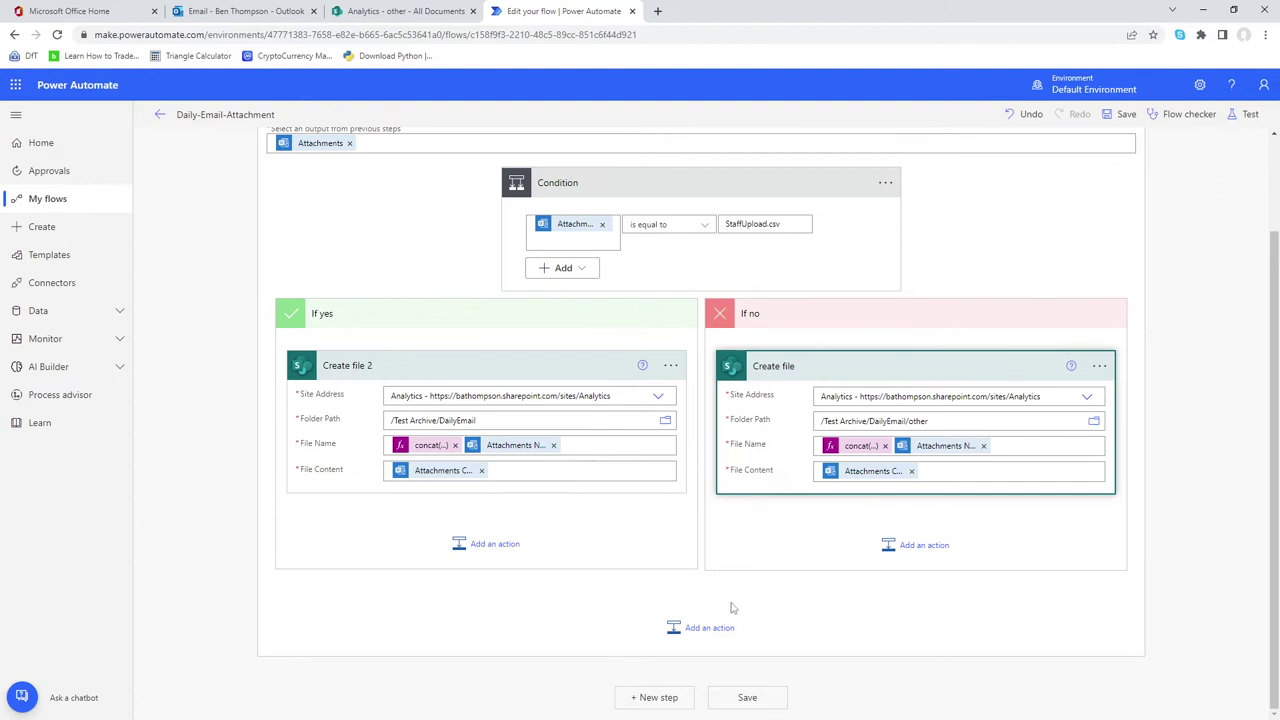
pyautogui.click(660, 699)
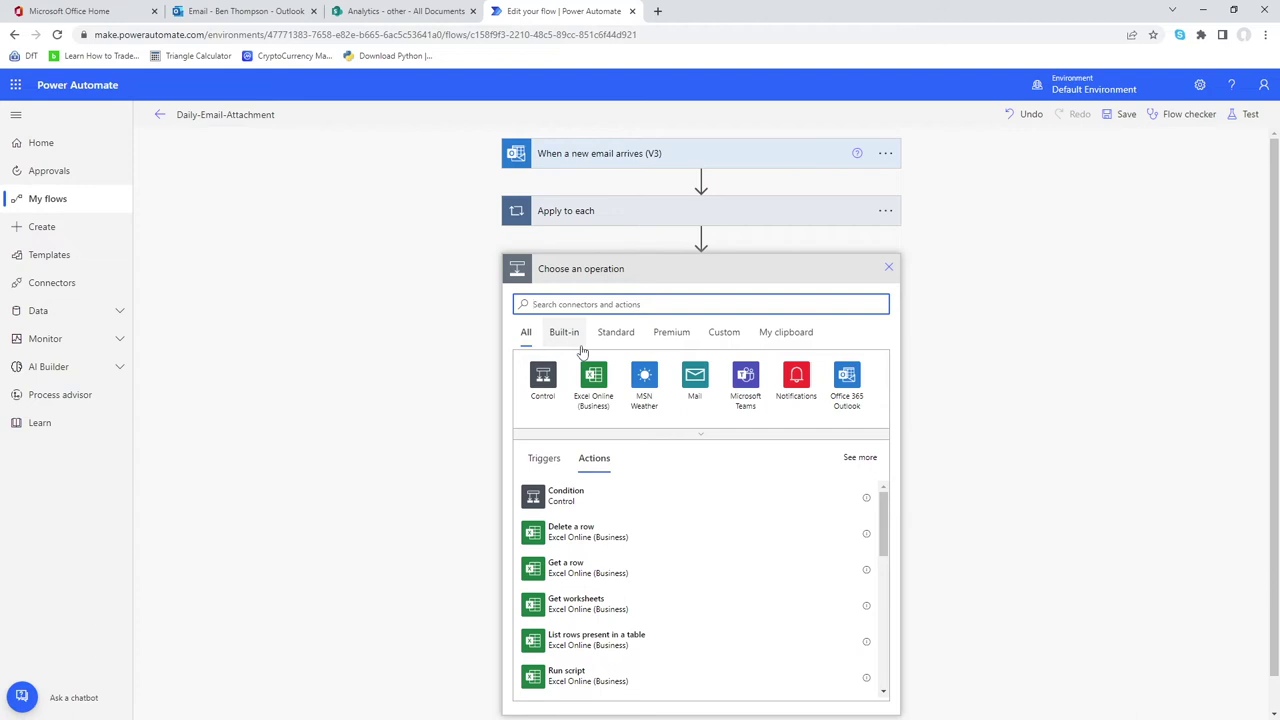
pyautogui.write('move email')
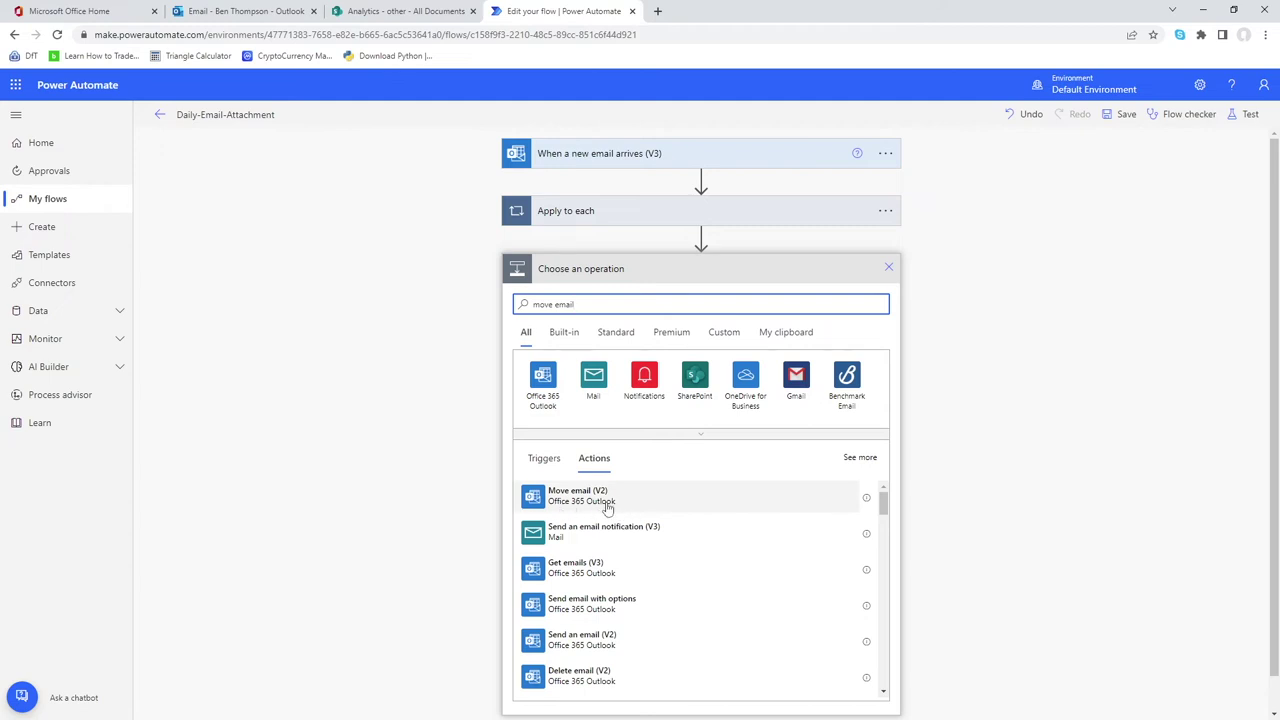
pyautogui.click(603, 503)
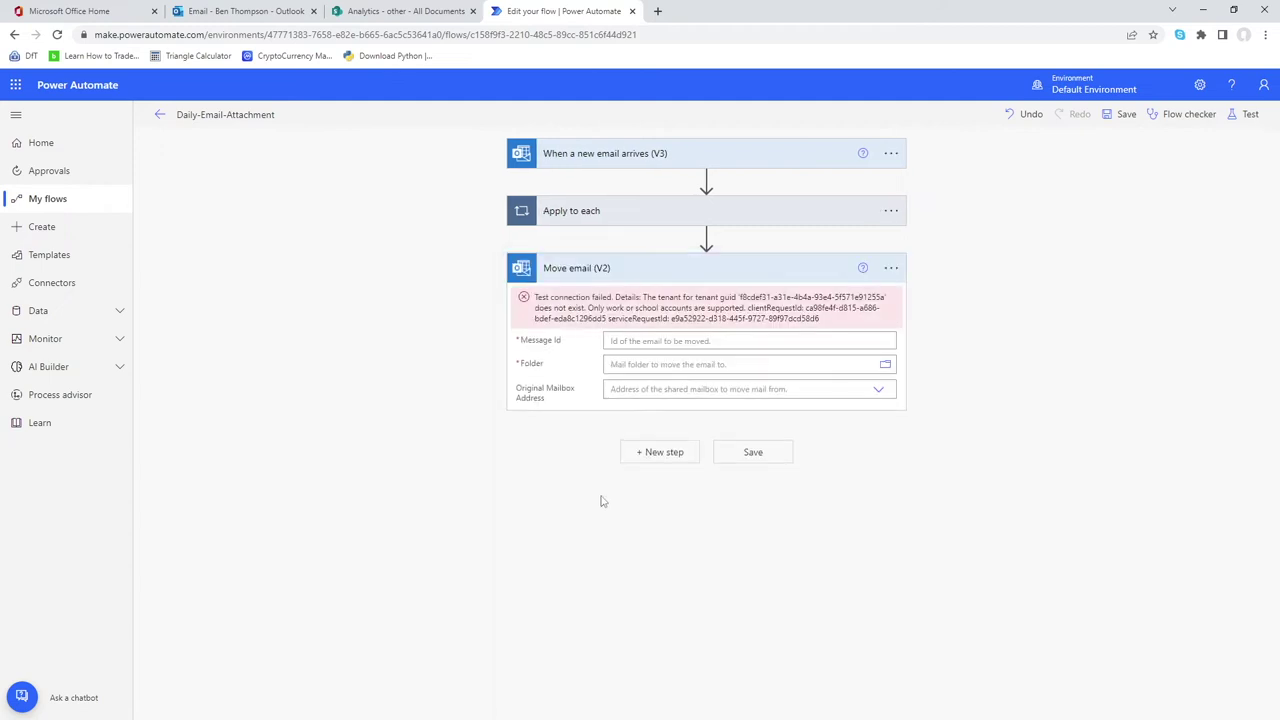
pyautogui.click(891, 268)
pyautogui.click(966, 507)
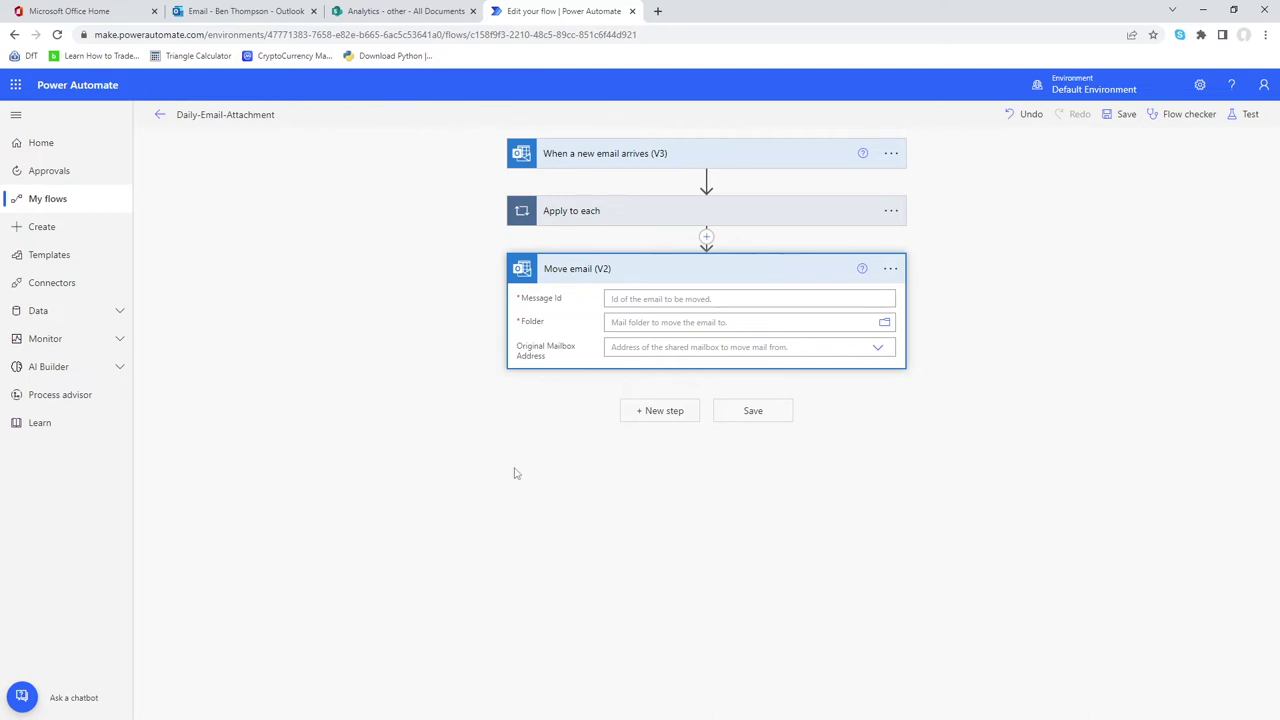
# - Set the Move email action's Message Id to the dynamic Message Id of the email that triggers the flow
pyautogui.click(667, 298)
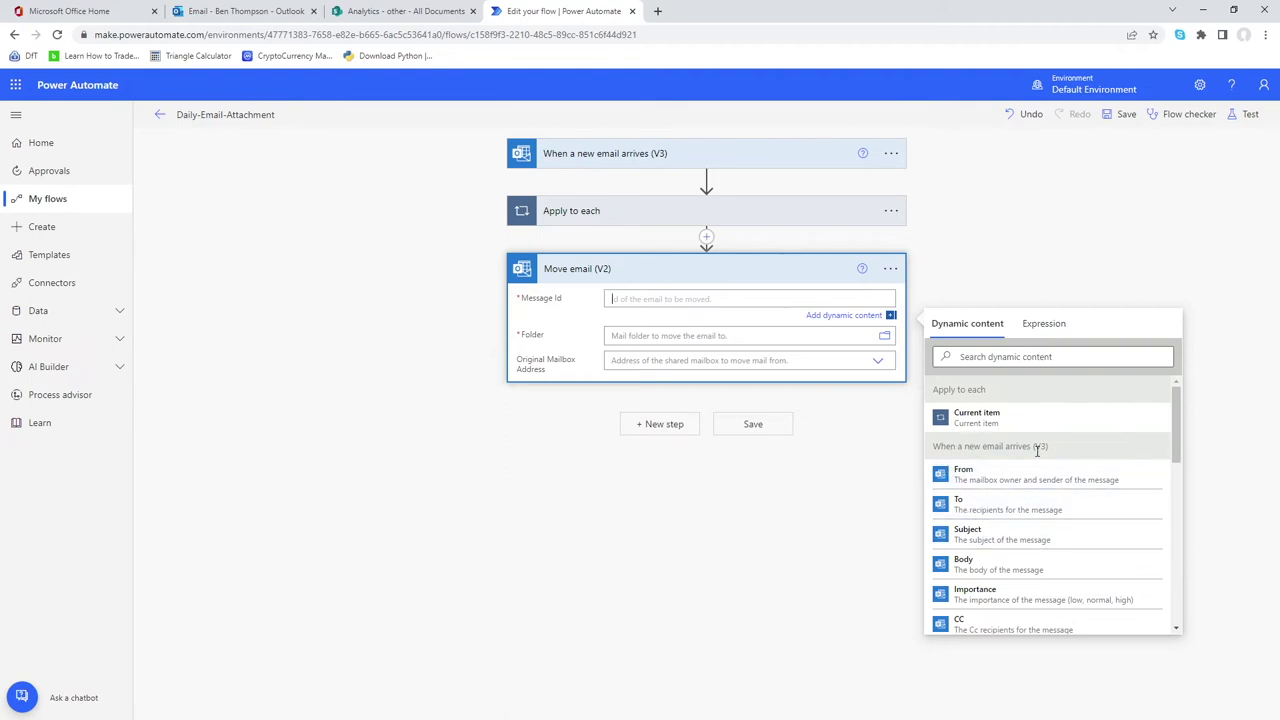
pyautogui.scroll(-3, 1020, 522)
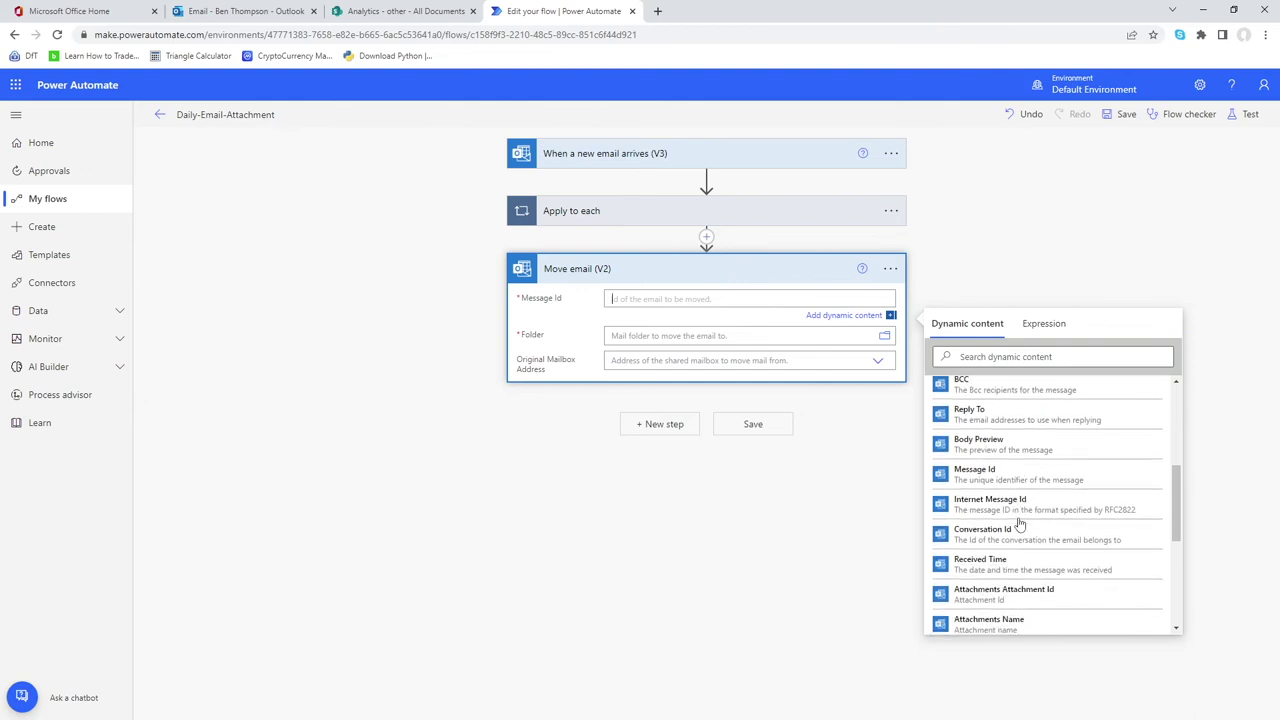
pyautogui.scroll(-1, 1020, 522)
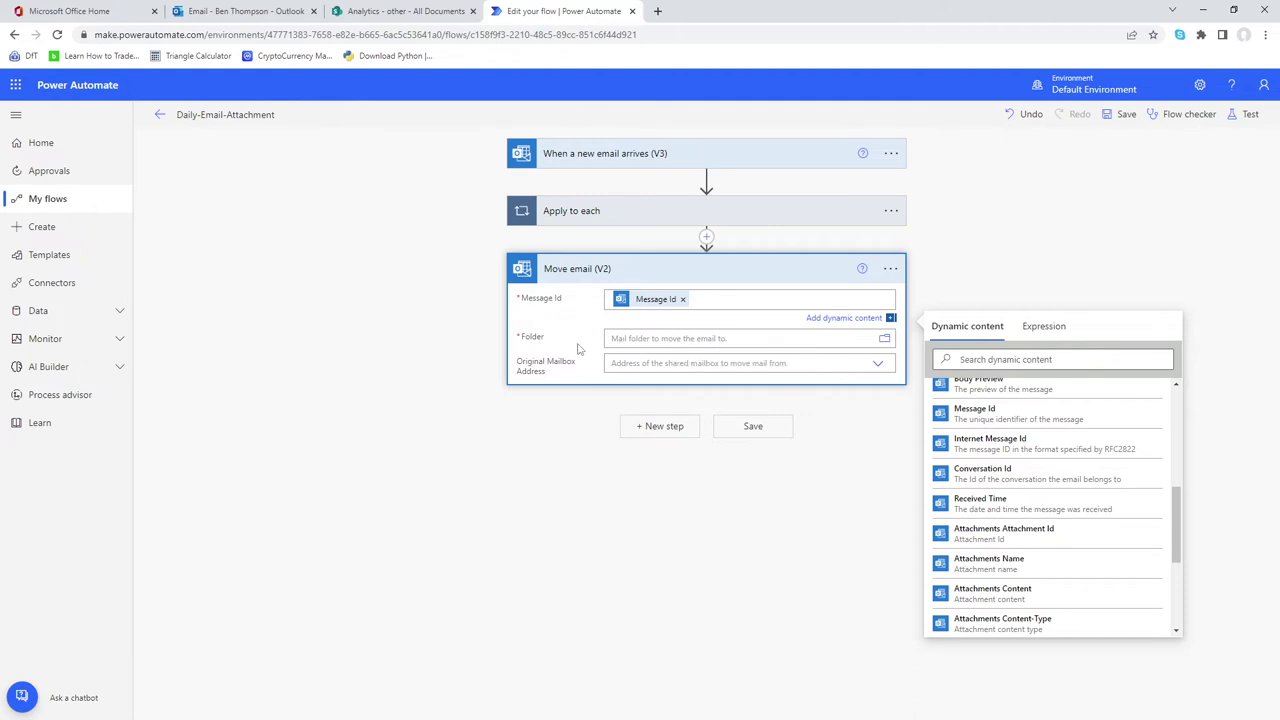
# - Set the Move email action's destination folder to StaffUpload inside the Inbox
pyautogui.click(655, 339)
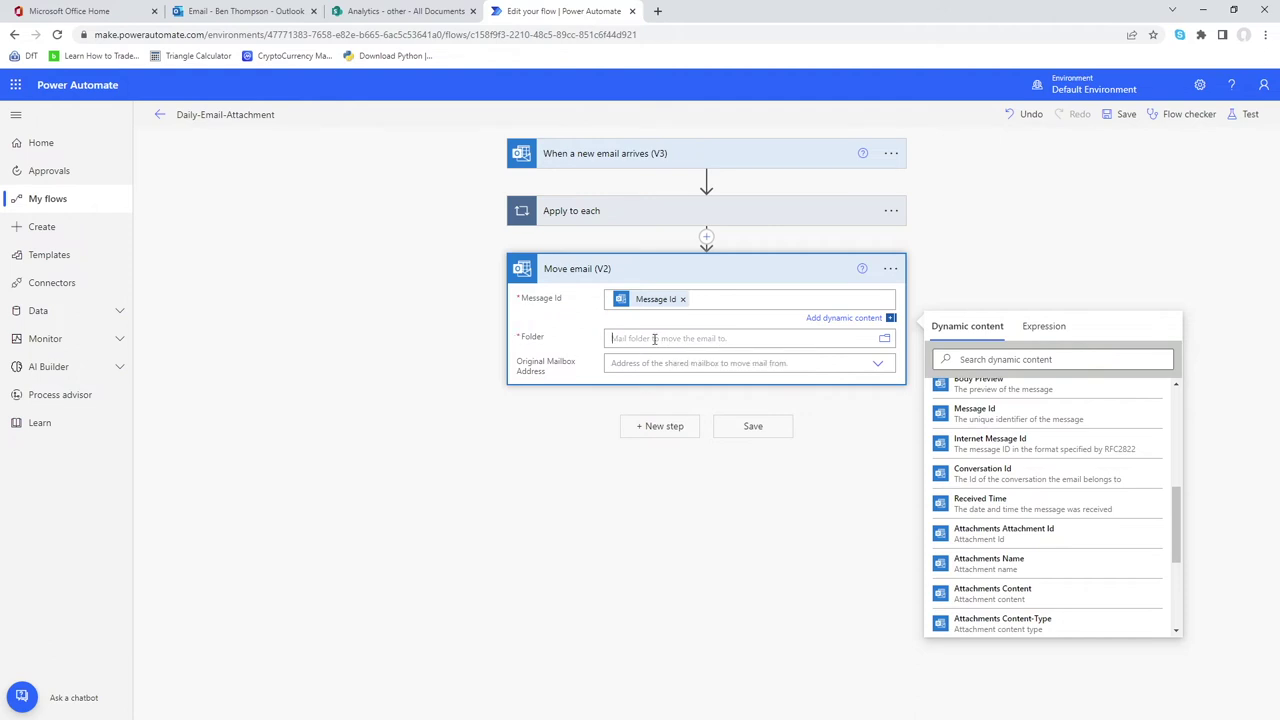
pyautogui.click(885, 326)
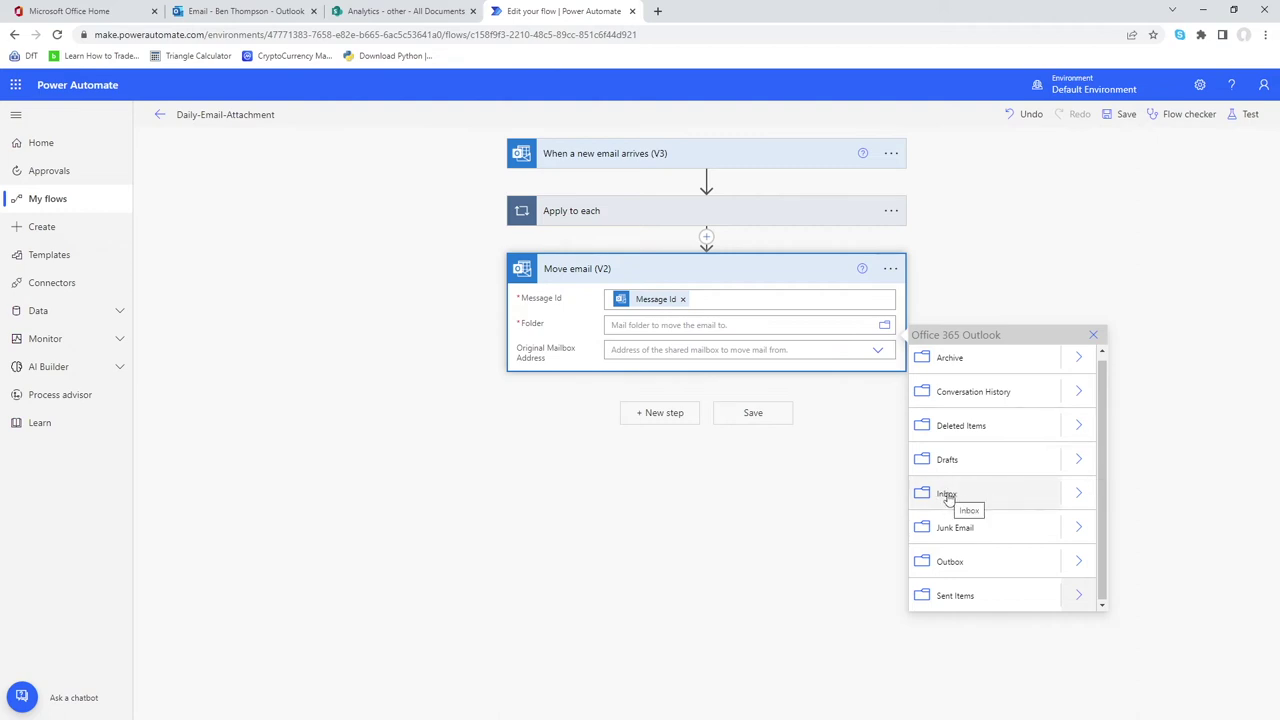
pyautogui.click(1078, 494)
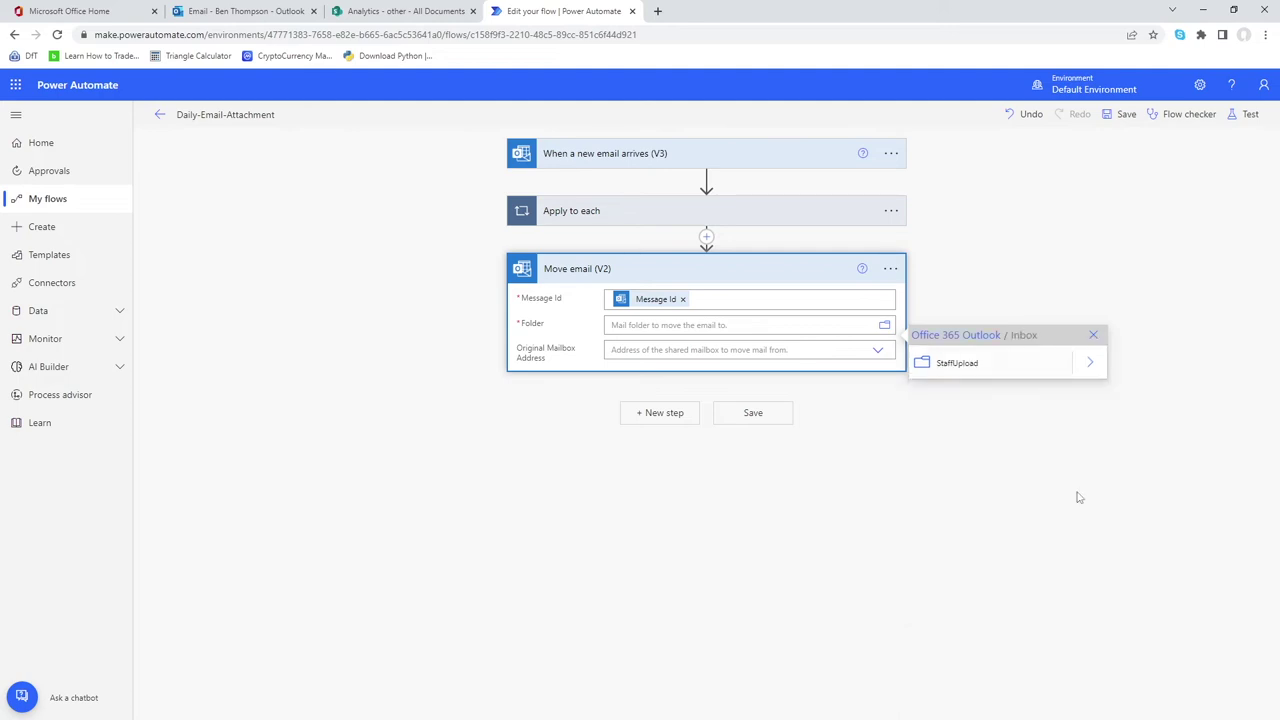
pyautogui.click(960, 365)
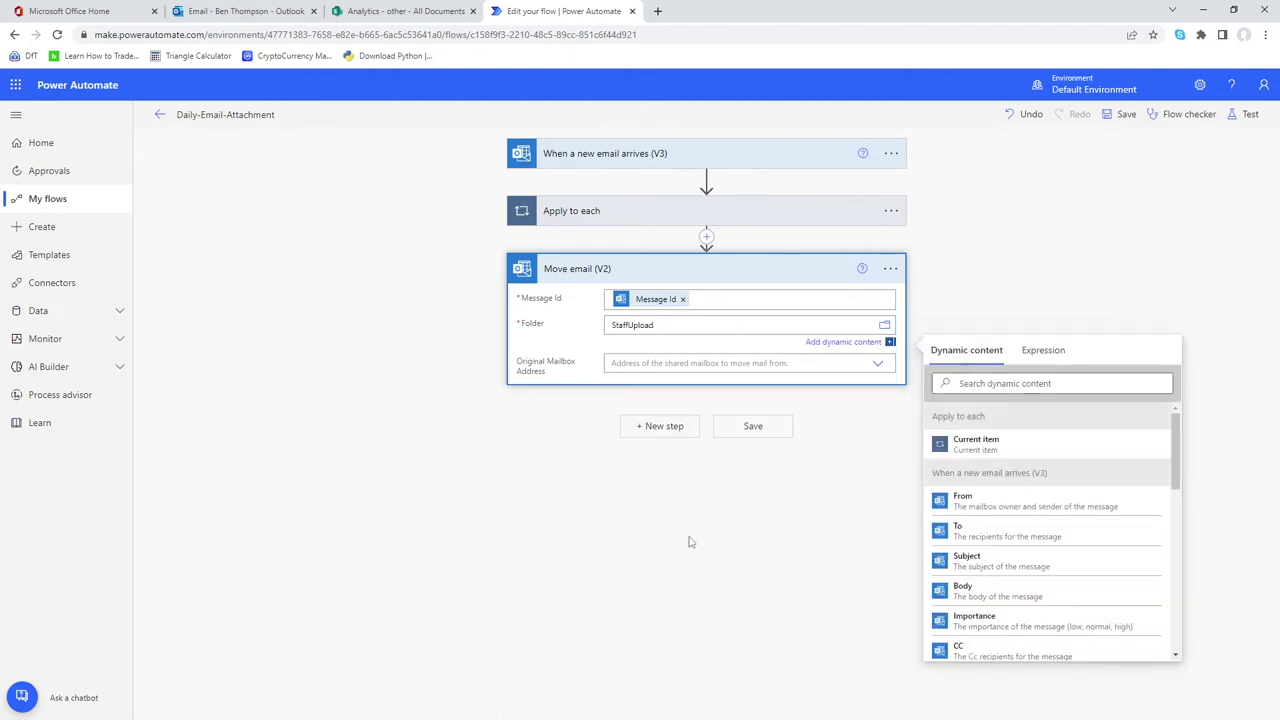
pyautogui.click(682, 468)
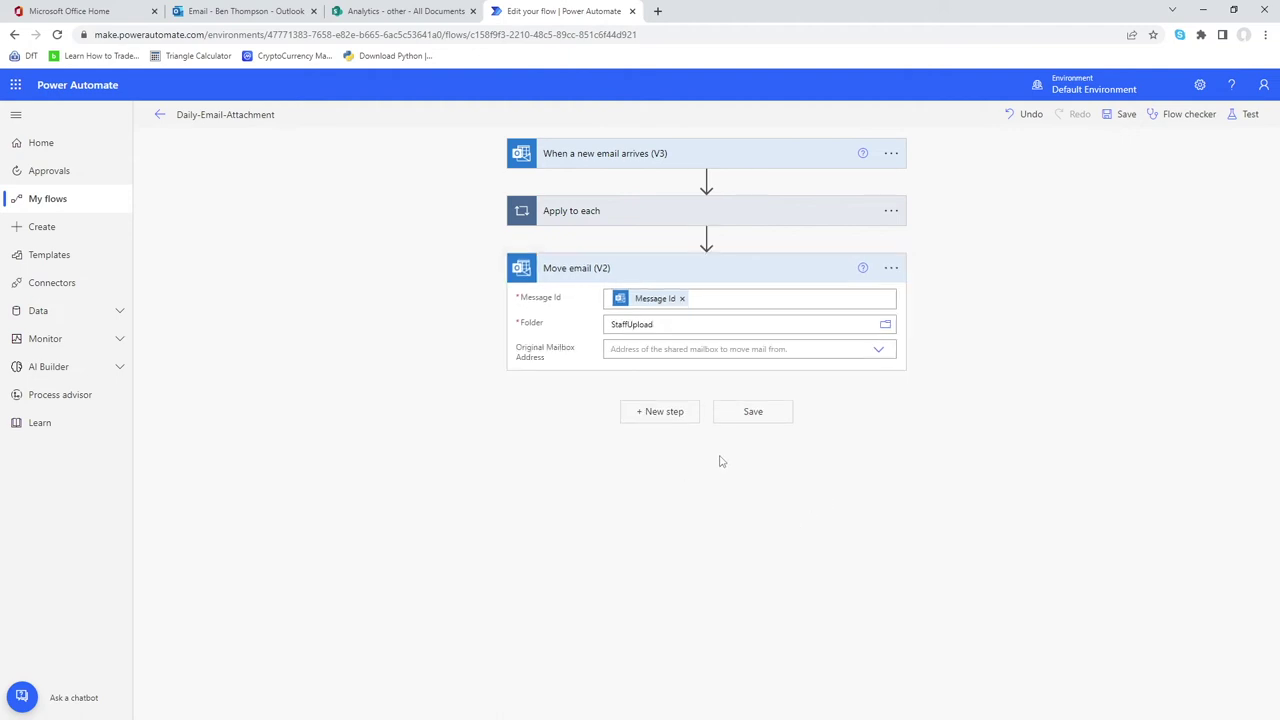
# - Save the Daily-Email-Attachment flow and start a manual test of it
pyautogui.click(750, 419)
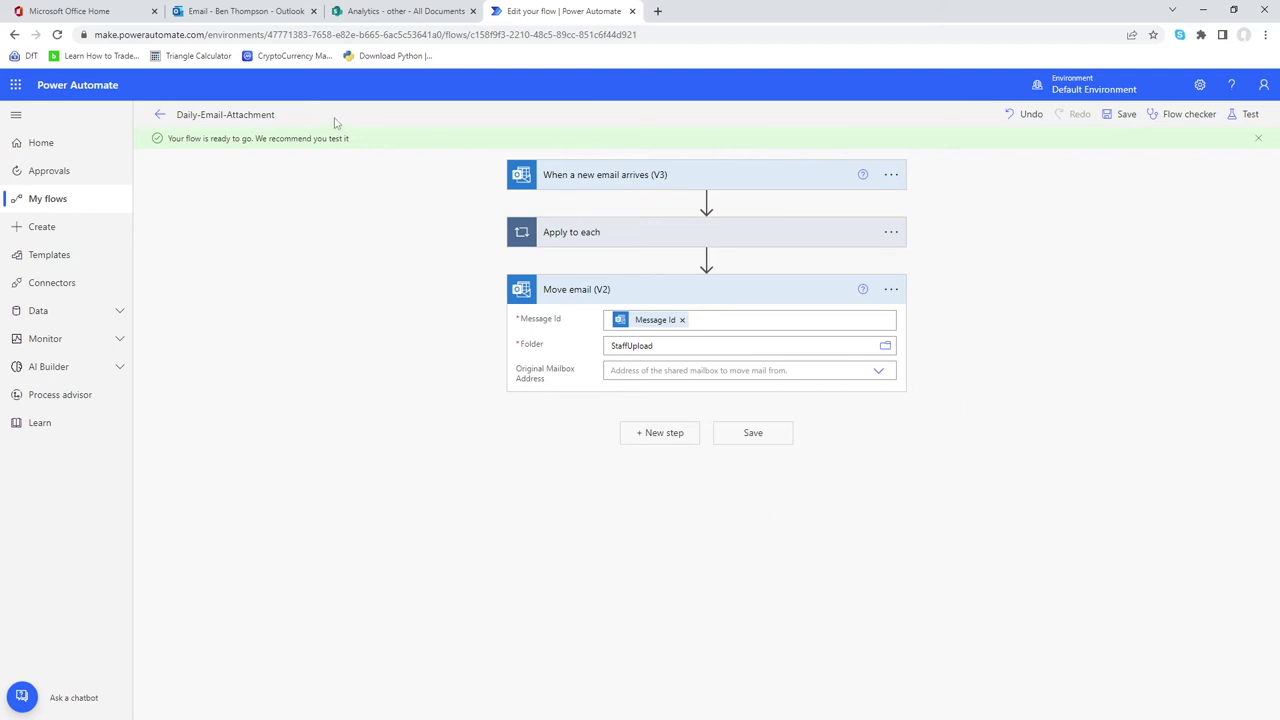
pyautogui.click(771, 436)
pyautogui.click(1244, 117)
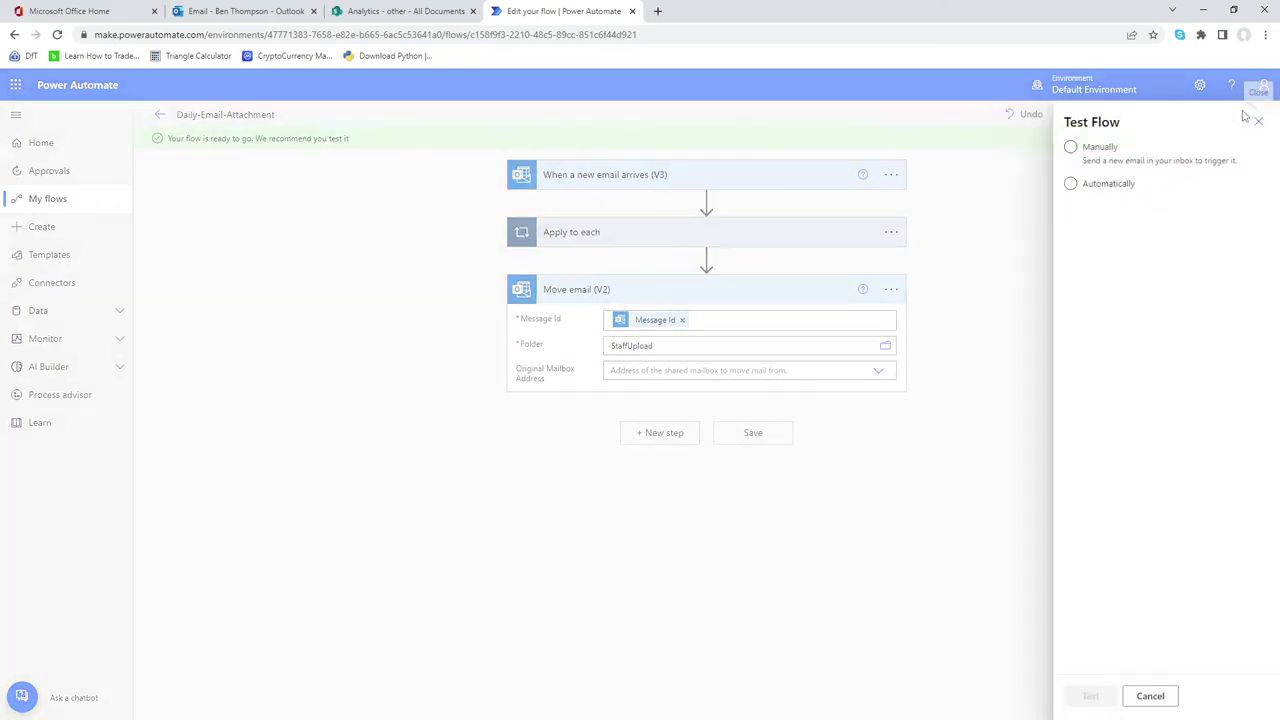
pyautogui.click(1092, 152)
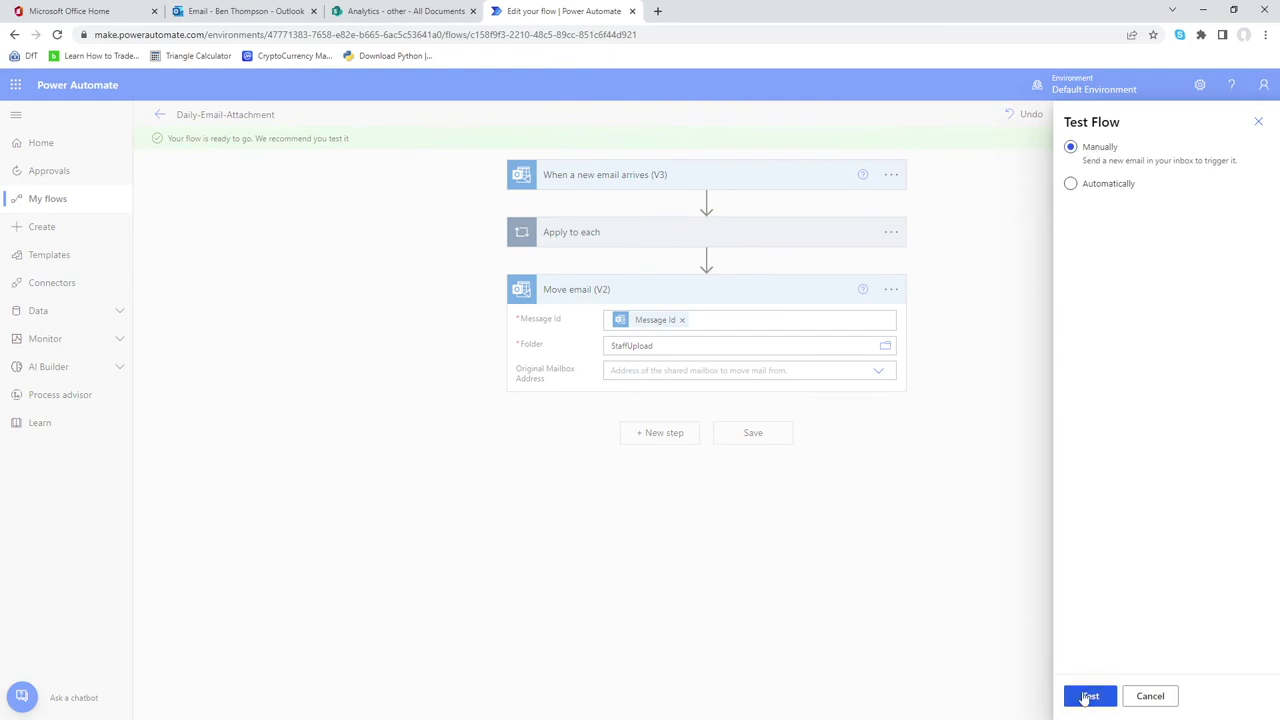
pyautogui.click(1086, 696)
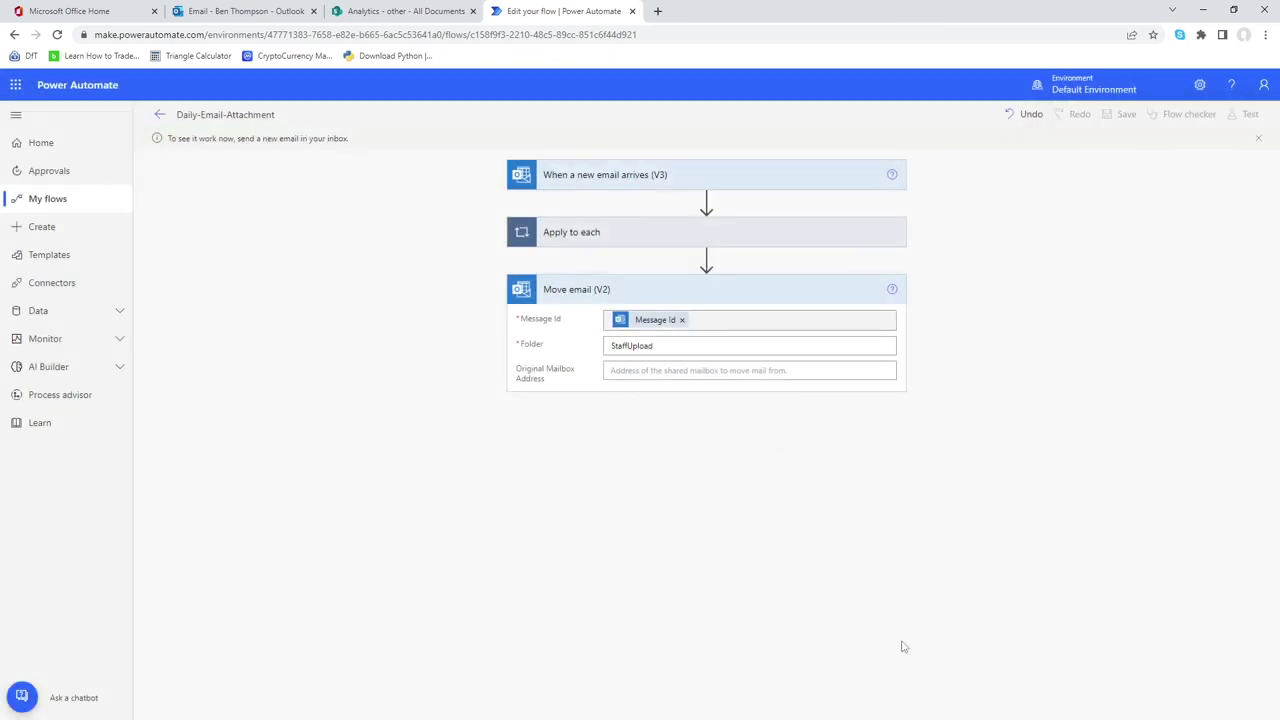
# - Switch to Outlook and delete both daily attachment emails by emptying the Focused inbox
pyautogui.click(246, 11)
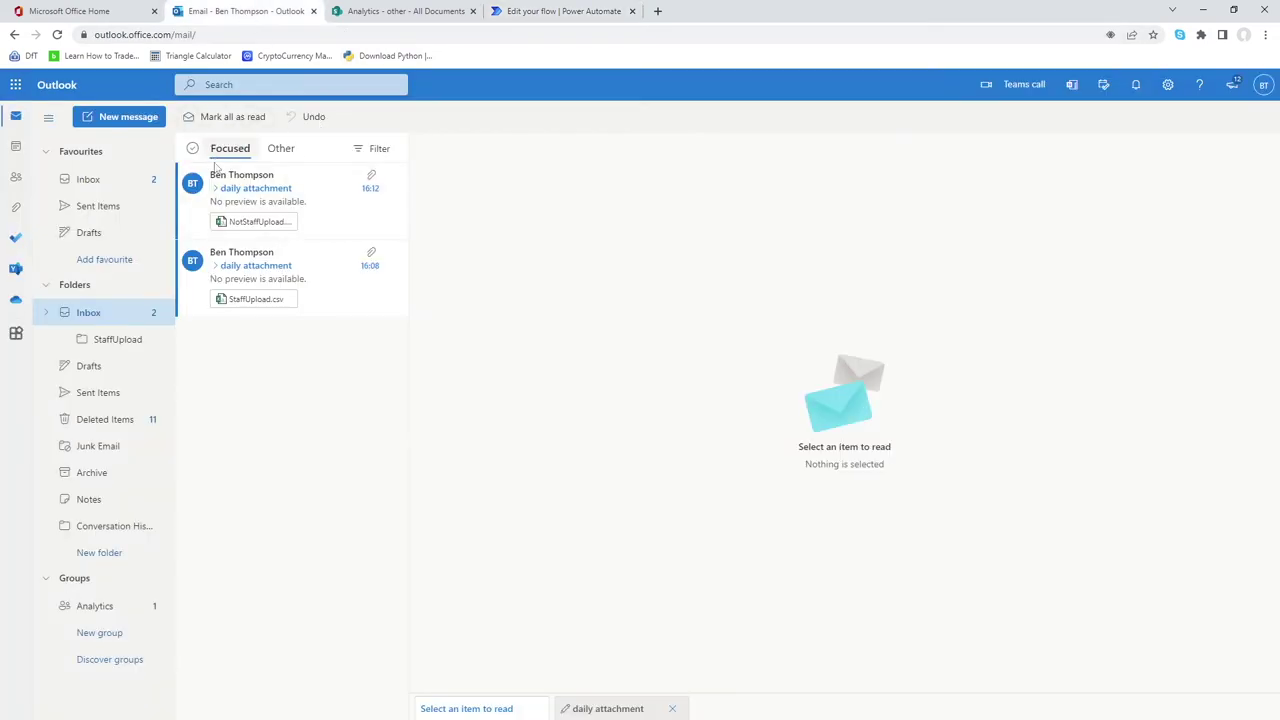
pyautogui.click(194, 185)
pyautogui.click(192, 260)
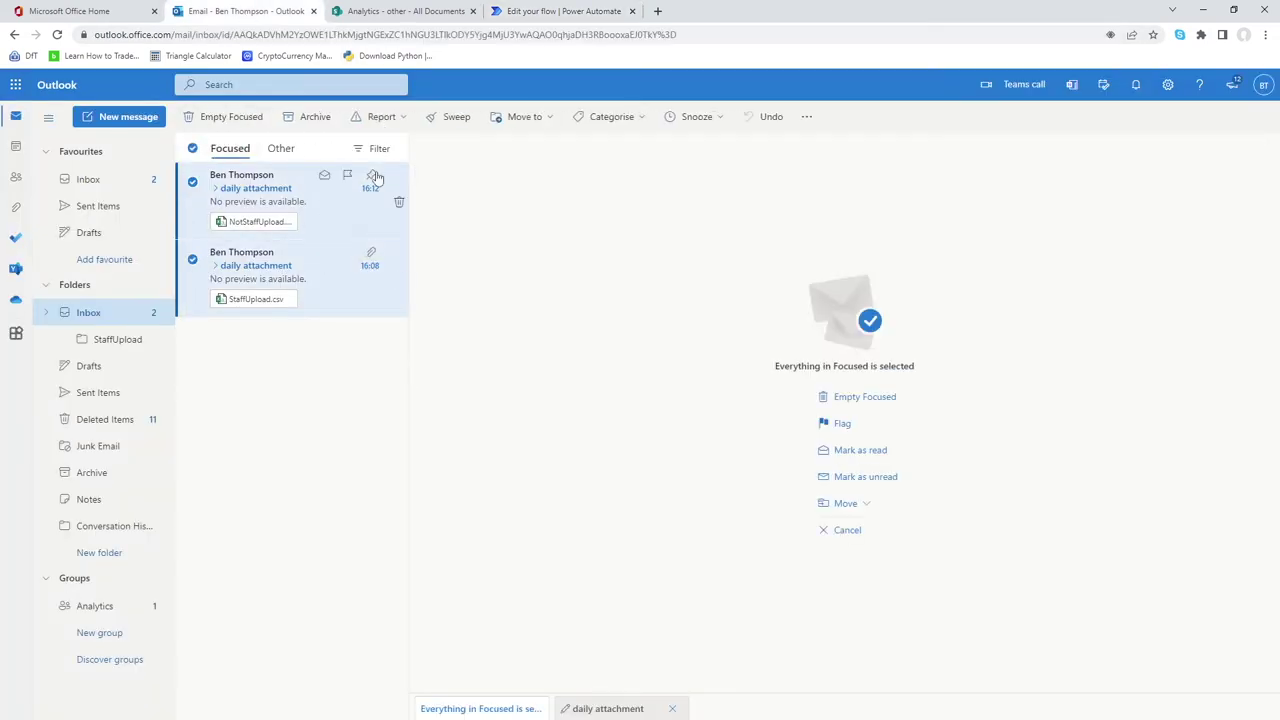
pyautogui.click(224, 116)
pyautogui.click(646, 430)
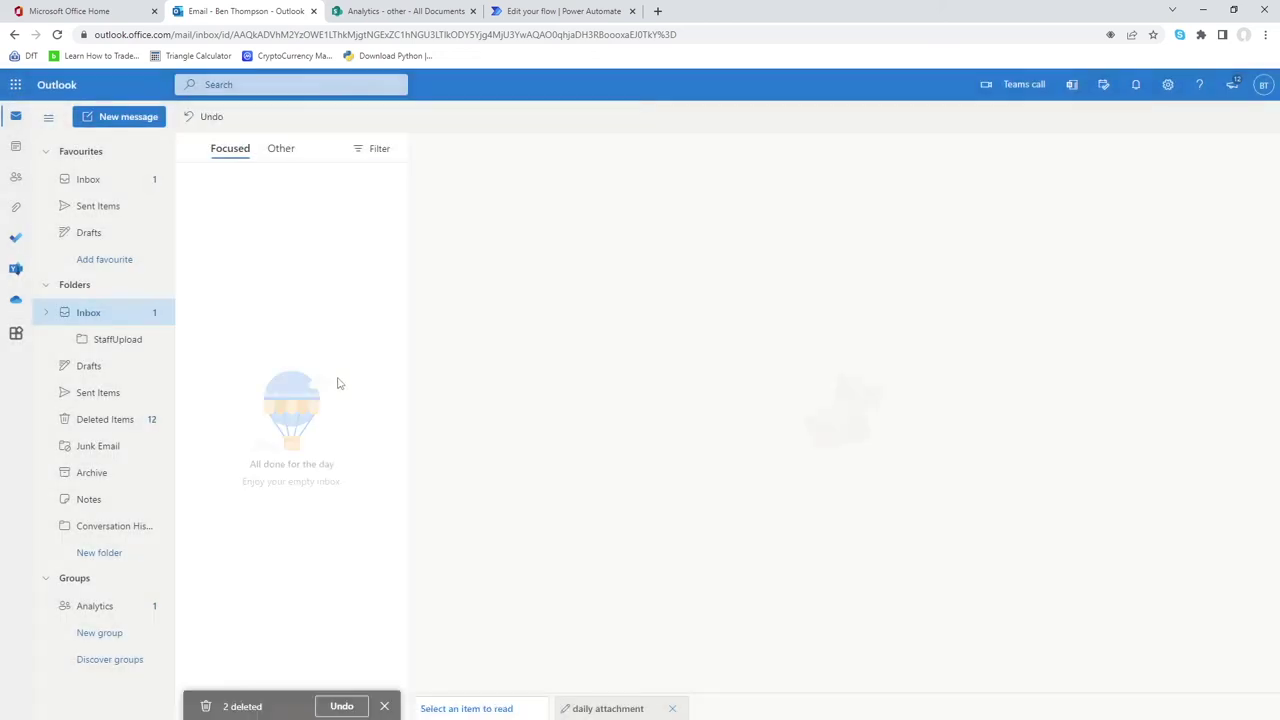
pyautogui.click(415, 10)
pyautogui.click(560, 11)
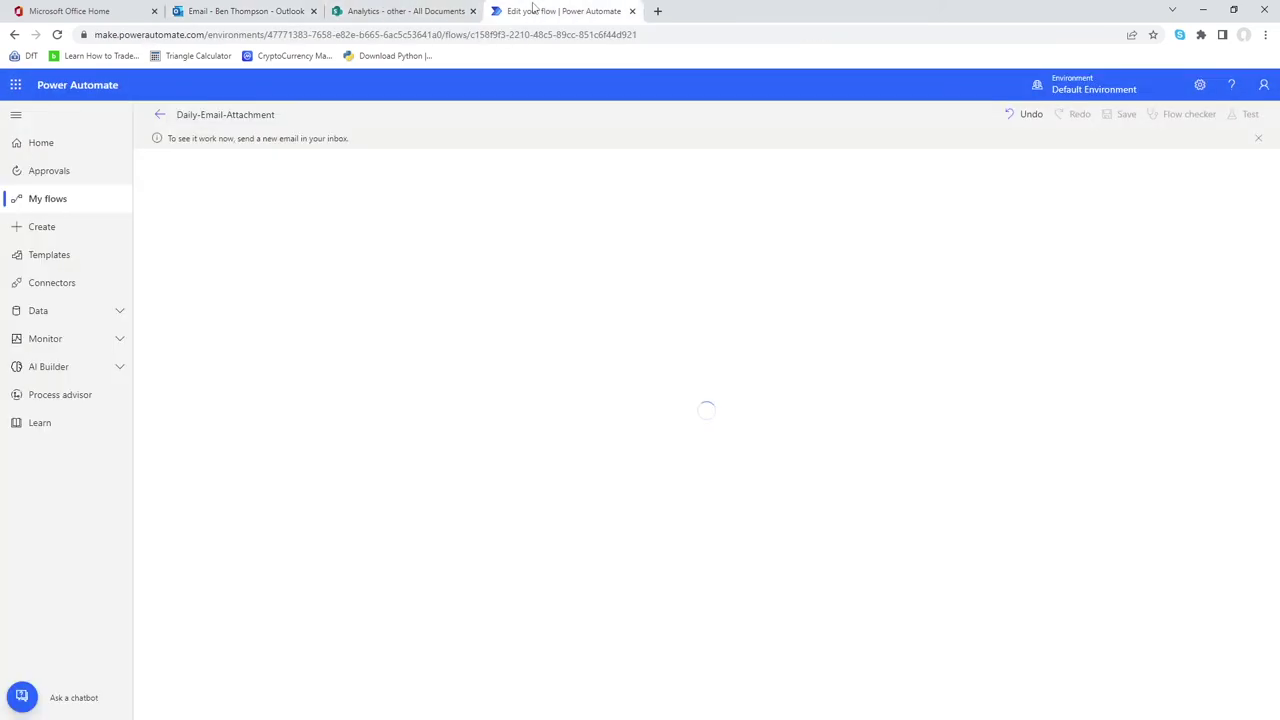
pyautogui.click(252, 10)
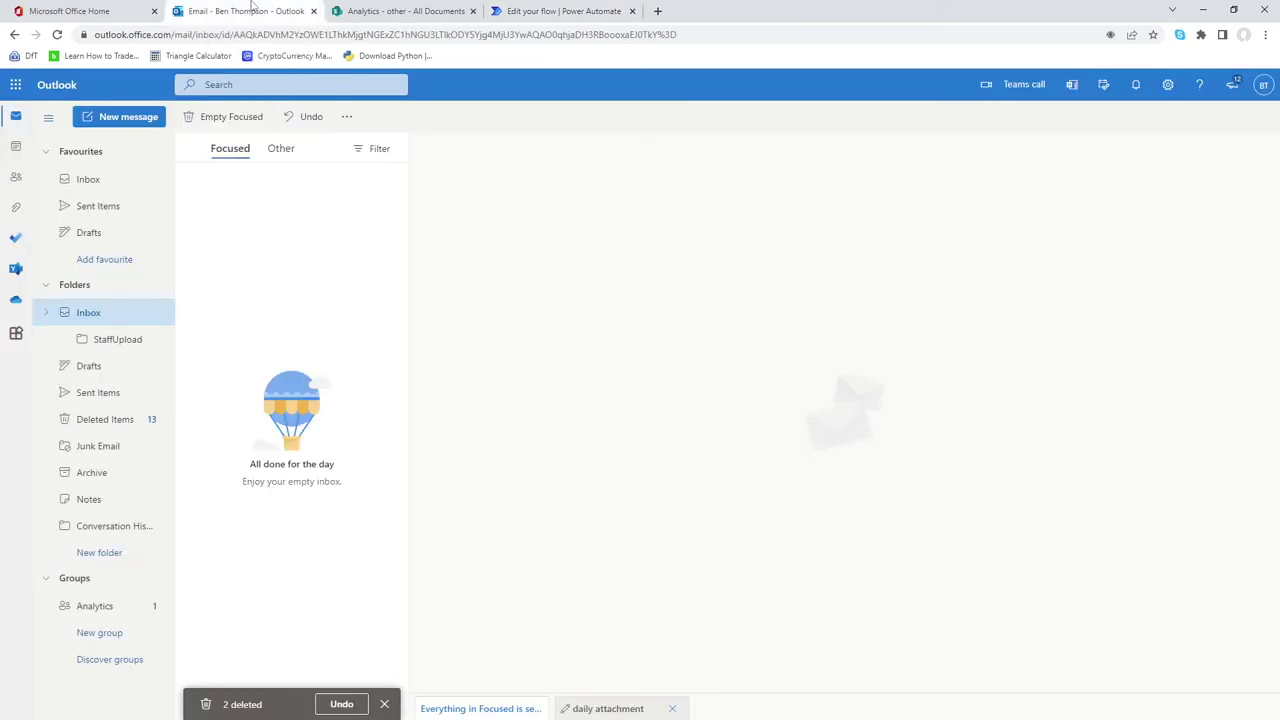
# - Create a new email addressed to the mailbox owner with the subject "daily attachment"
pyautogui.click(125, 118)
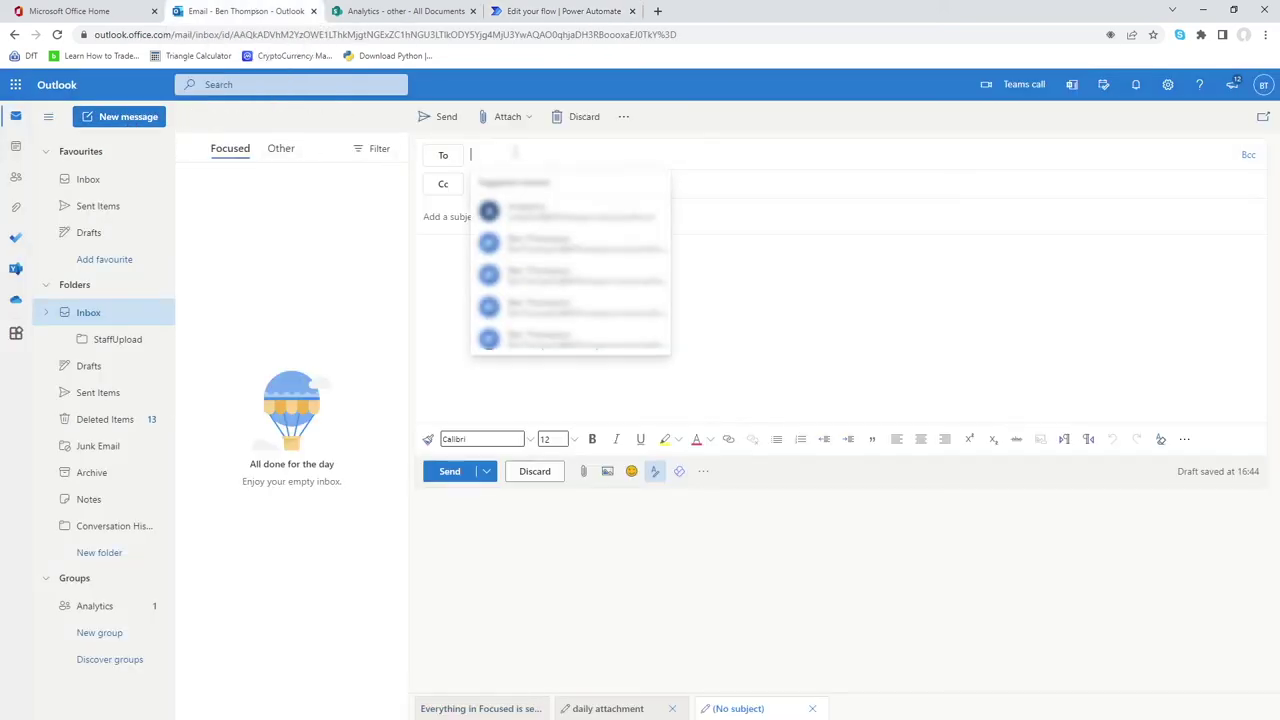
pyautogui.write('b')
pyautogui.press('Return')
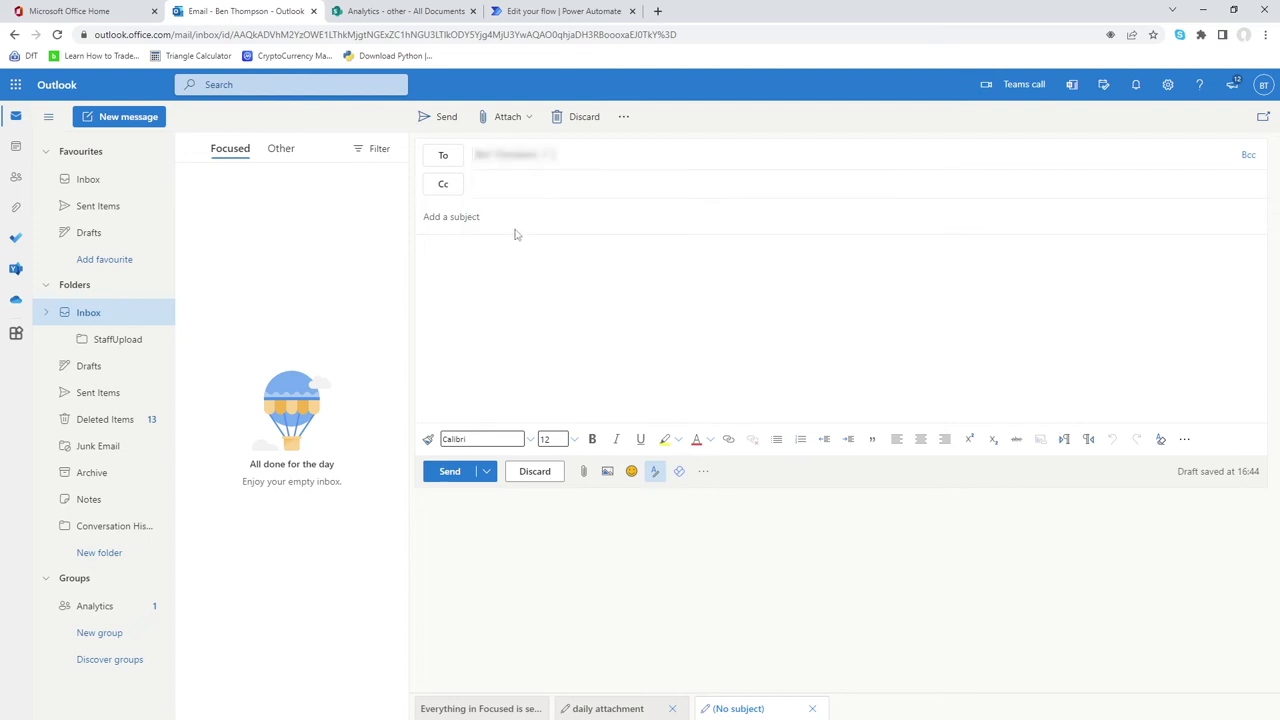
pyautogui.click(512, 216)
pyautogui.write('daily attachments')
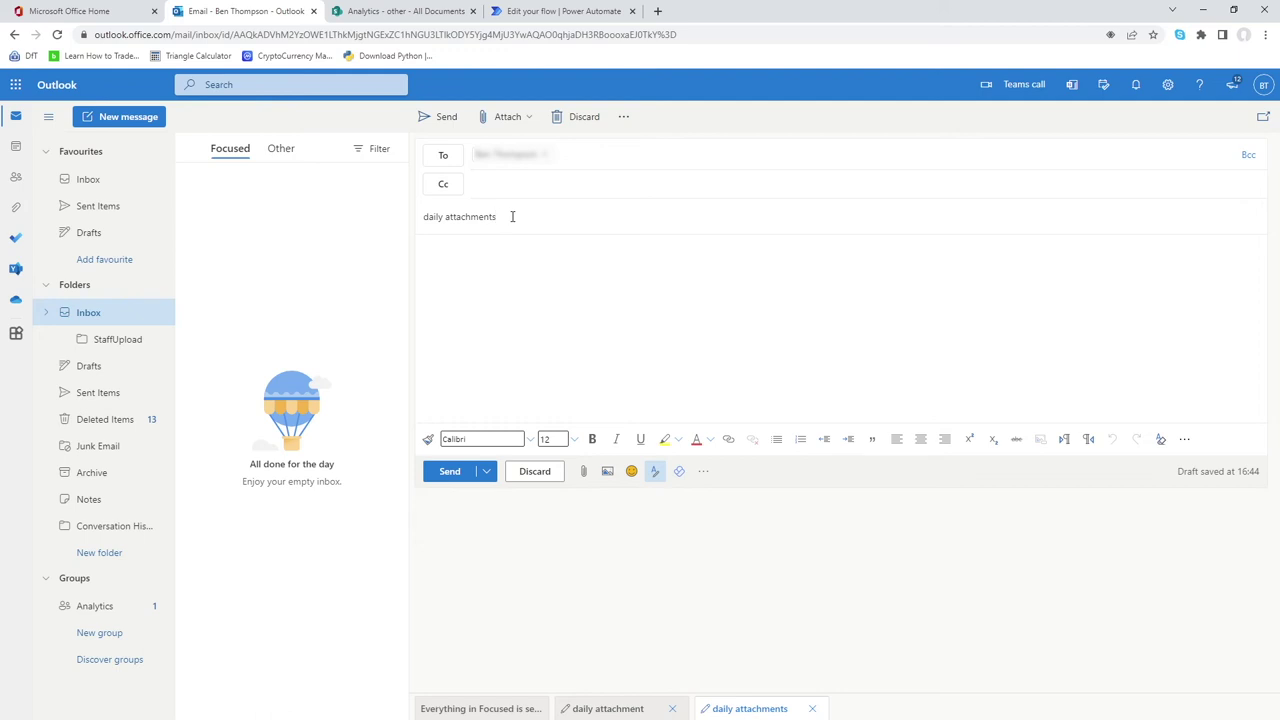
pyautogui.press('BackSpace')
# - Attach NotStaffUpload.csv, StaffUpload - Copy.csv and StaffUpload.csv to the email and send it
pyautogui.click(505, 322)
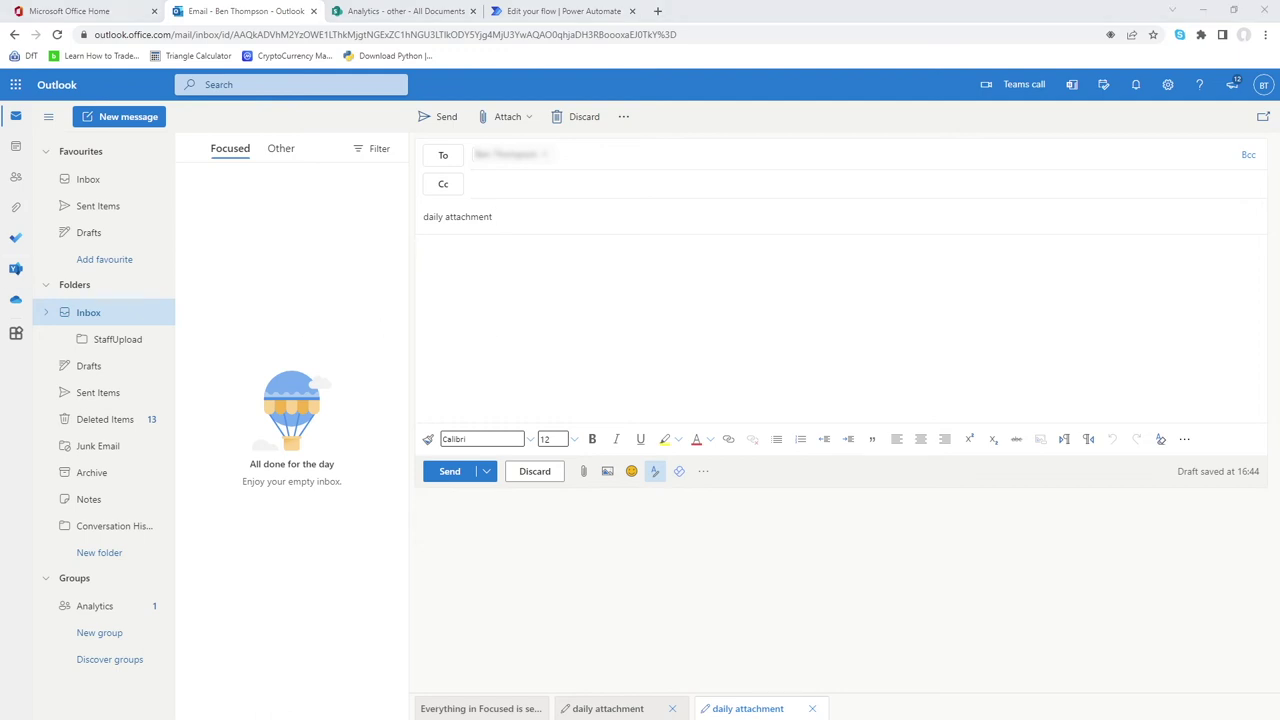
pyautogui.moveTo(260, 190); pyautogui.dragTo(577, 294)
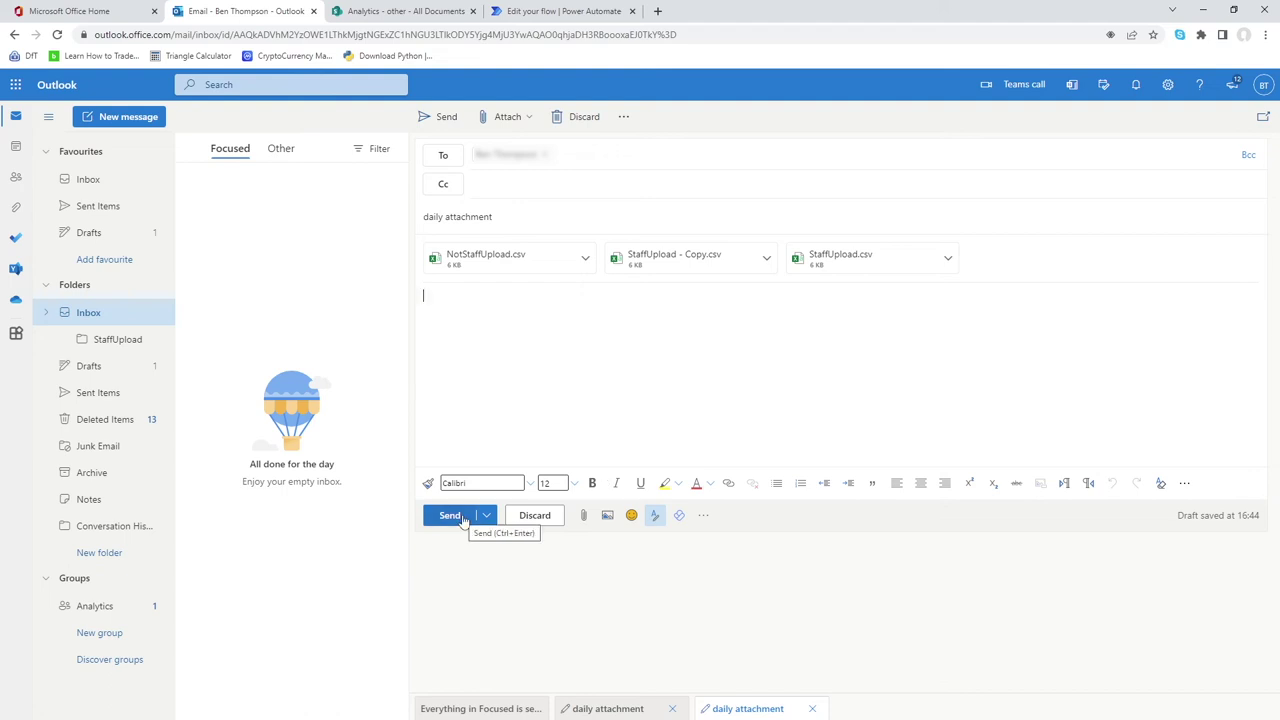
pyautogui.click(450, 516)
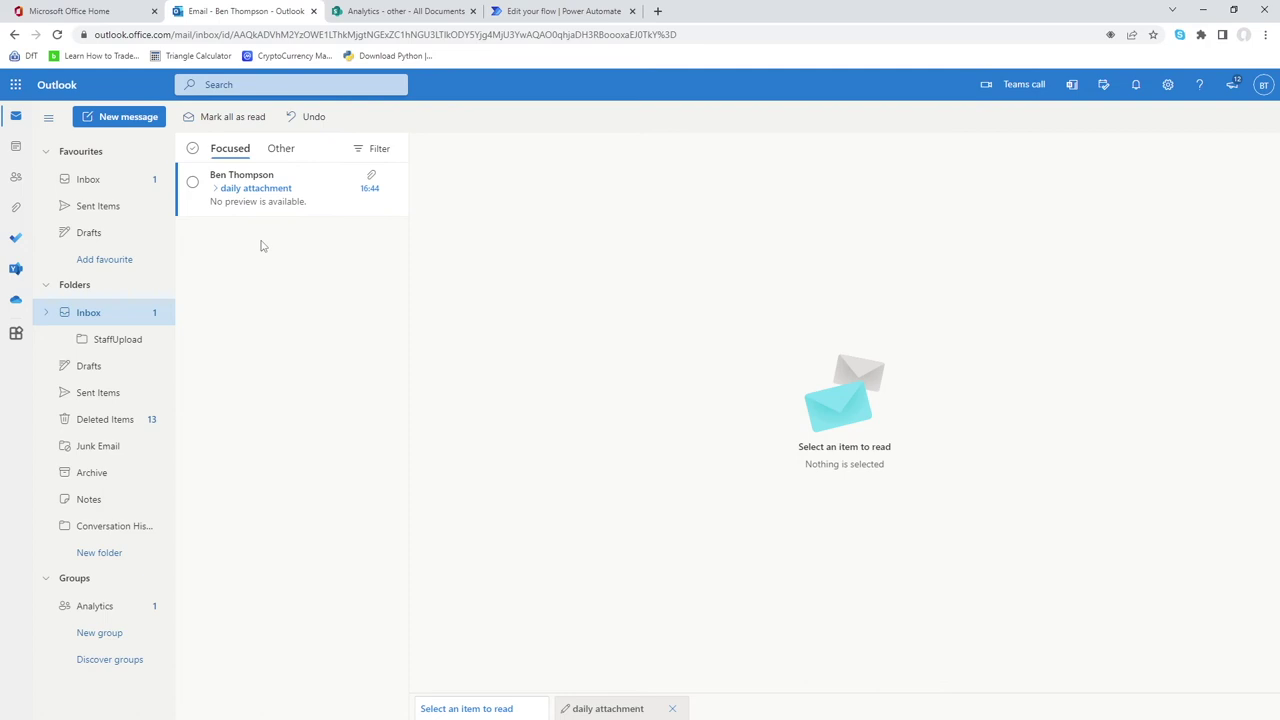
# - Check the flow run in Power Automate, and inspect the refreshed DailyEmail folder and its "other" subfolder in SharePoint for the saved attachments
pyautogui.click(555, 12)
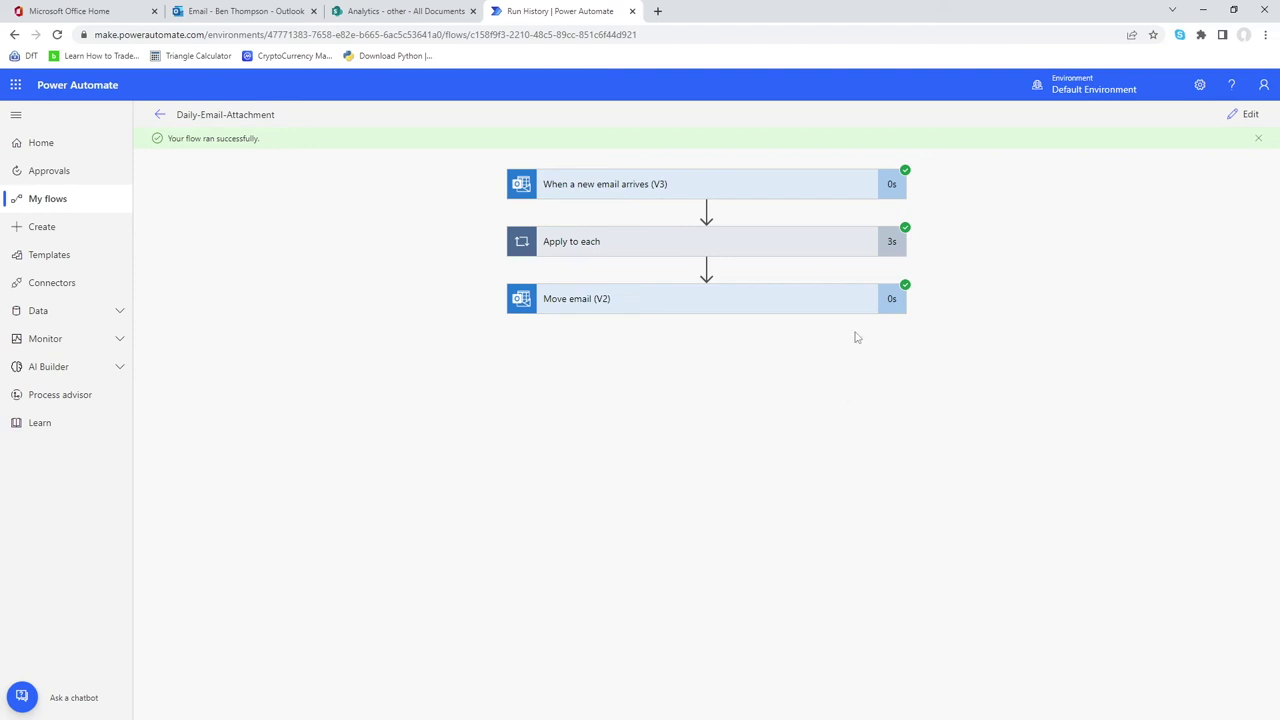
pyautogui.click(390, 14)
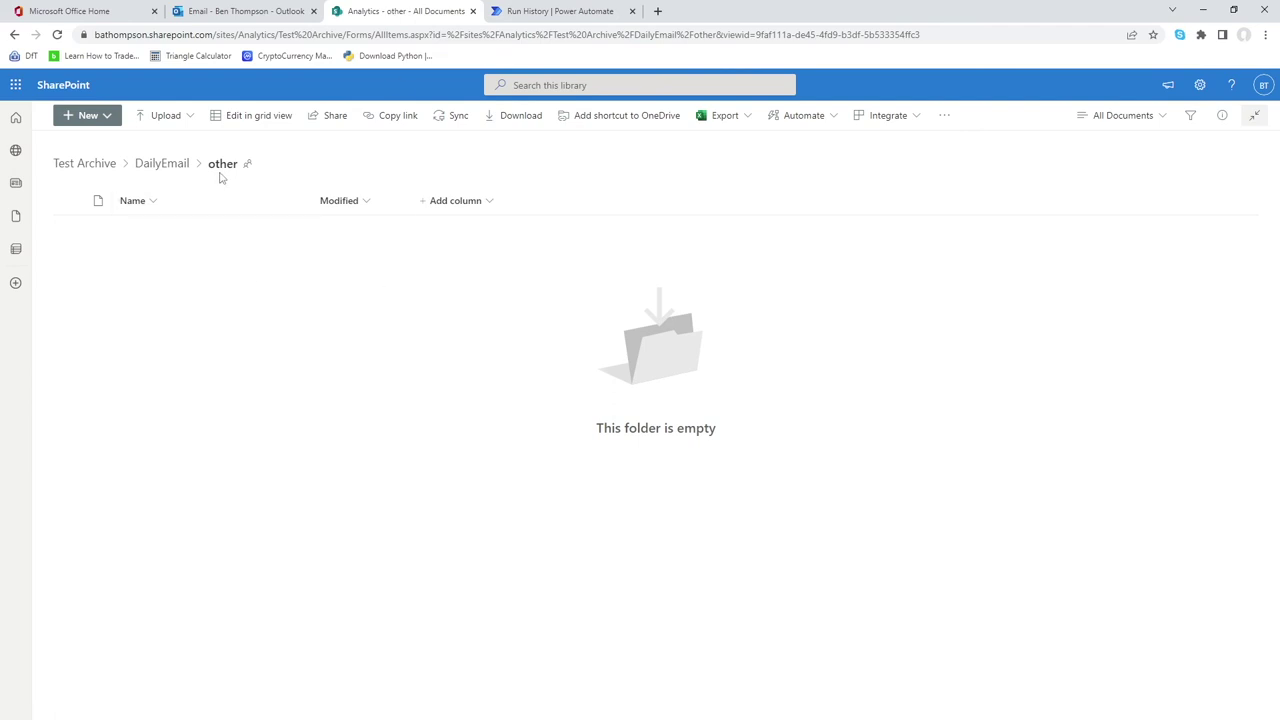
pyautogui.click(165, 167)
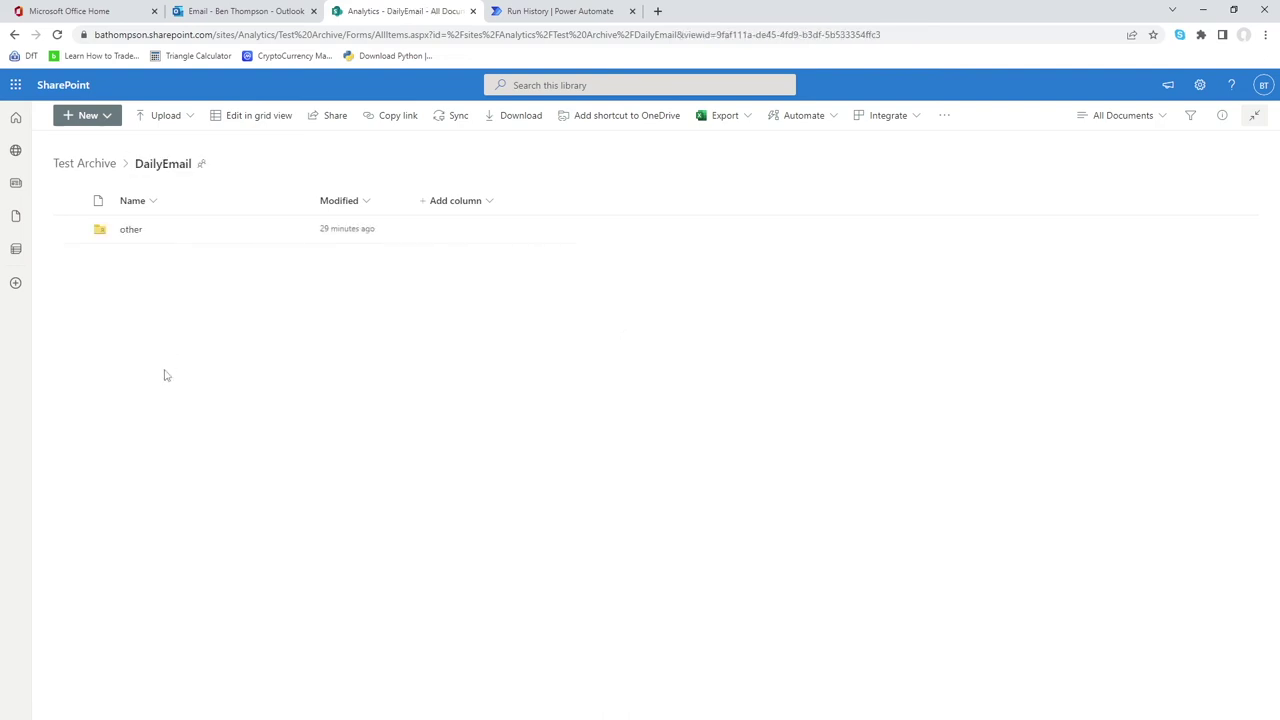
pyautogui.click(57, 35)
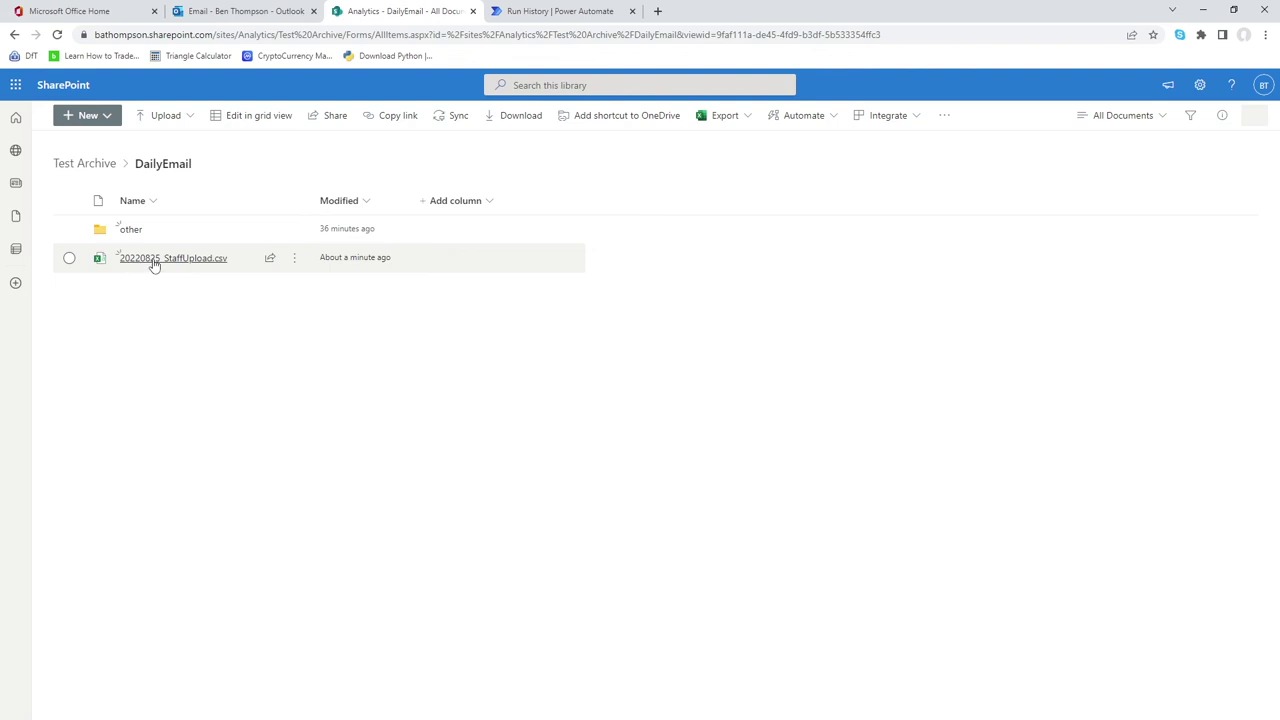
pyautogui.moveTo(155, 265)
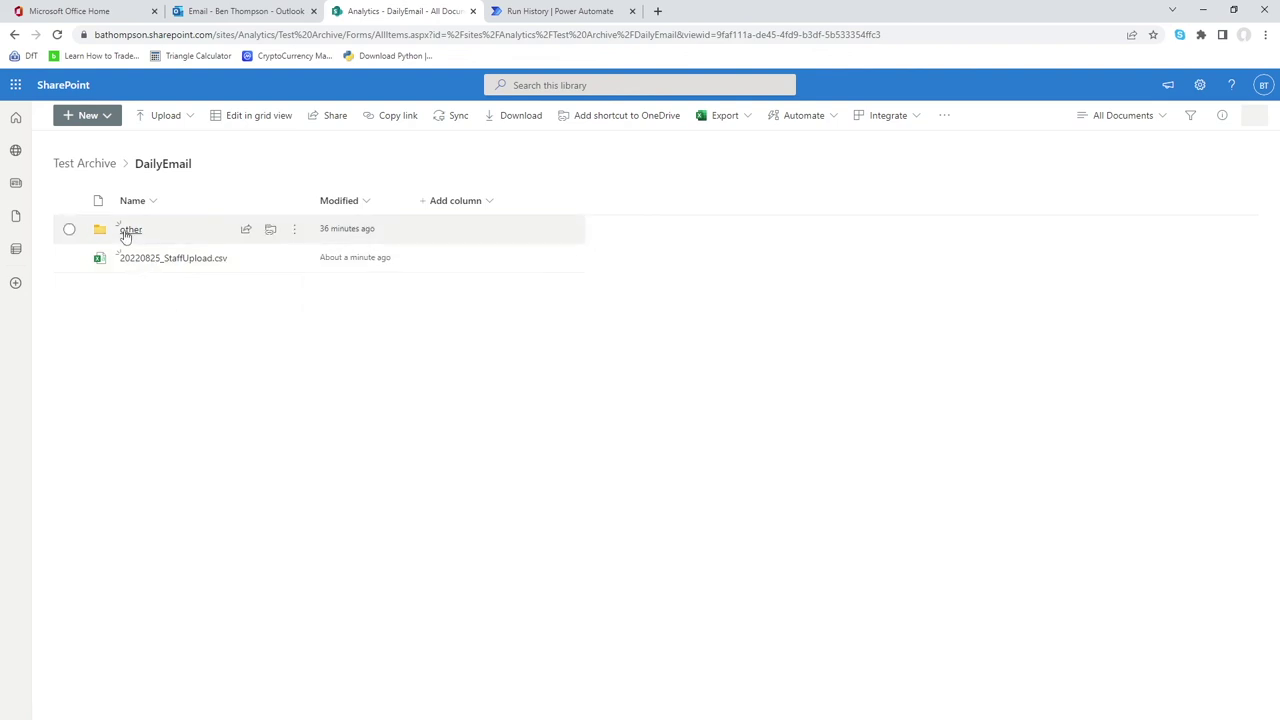
pyautogui.click(126, 233)
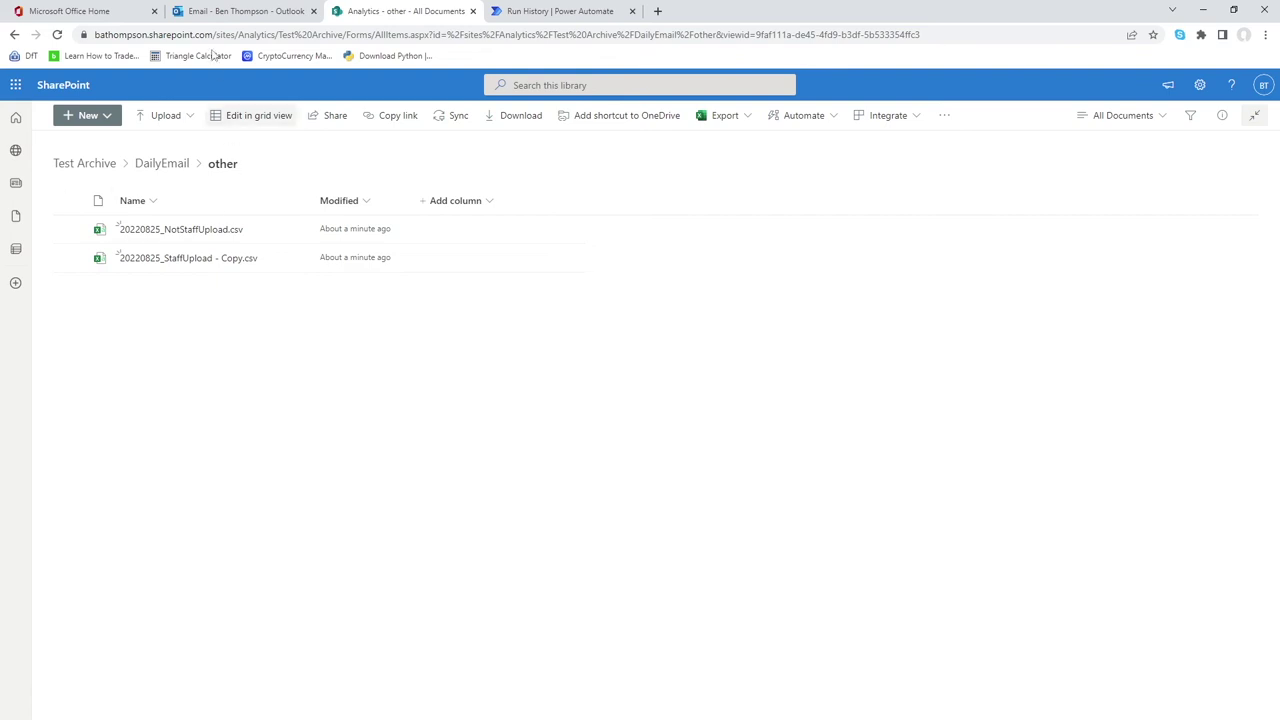
# - Switch to Outlook and open the StaffUpload folder to check for the moved daily attachment email
pyautogui.click(208, 18)
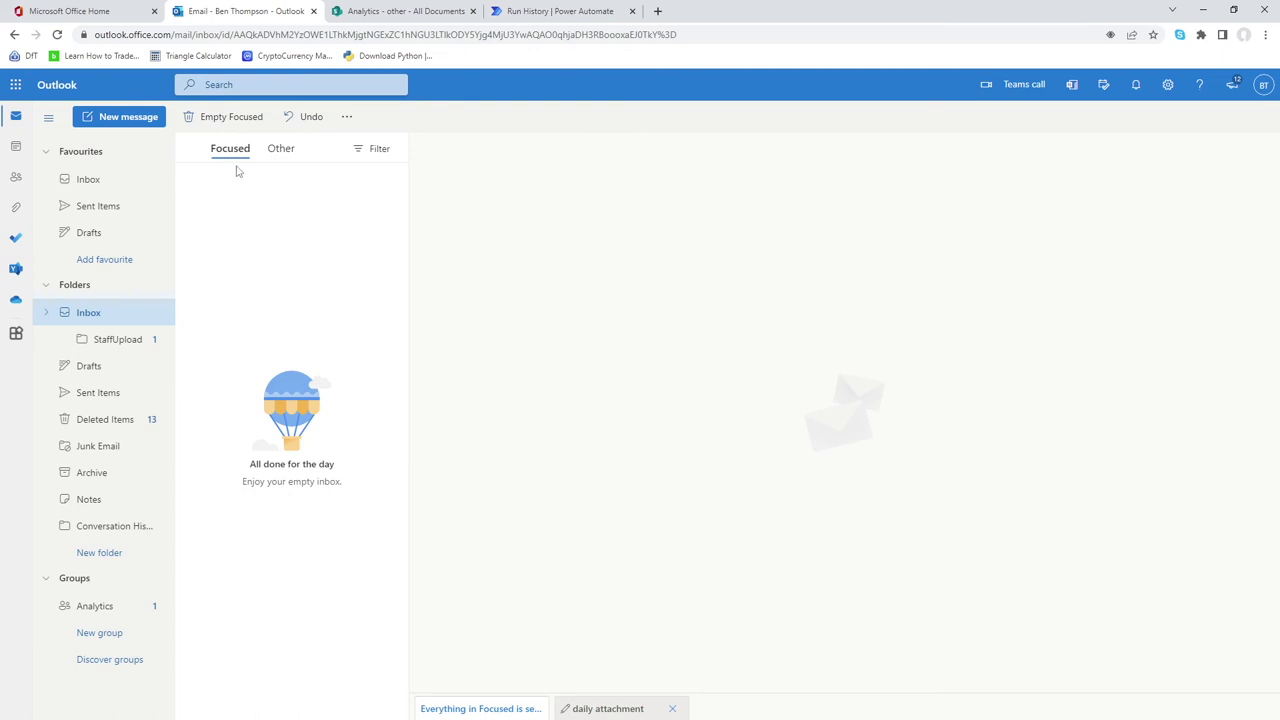
pyautogui.click(126, 344)
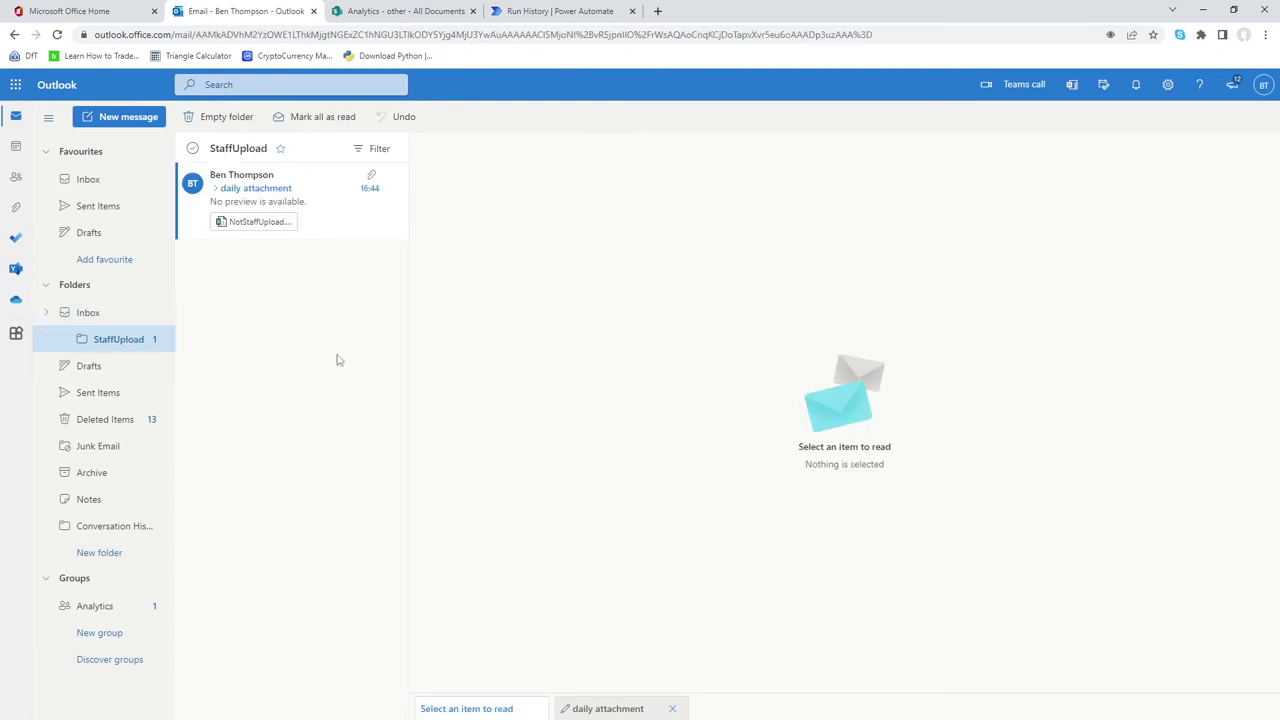